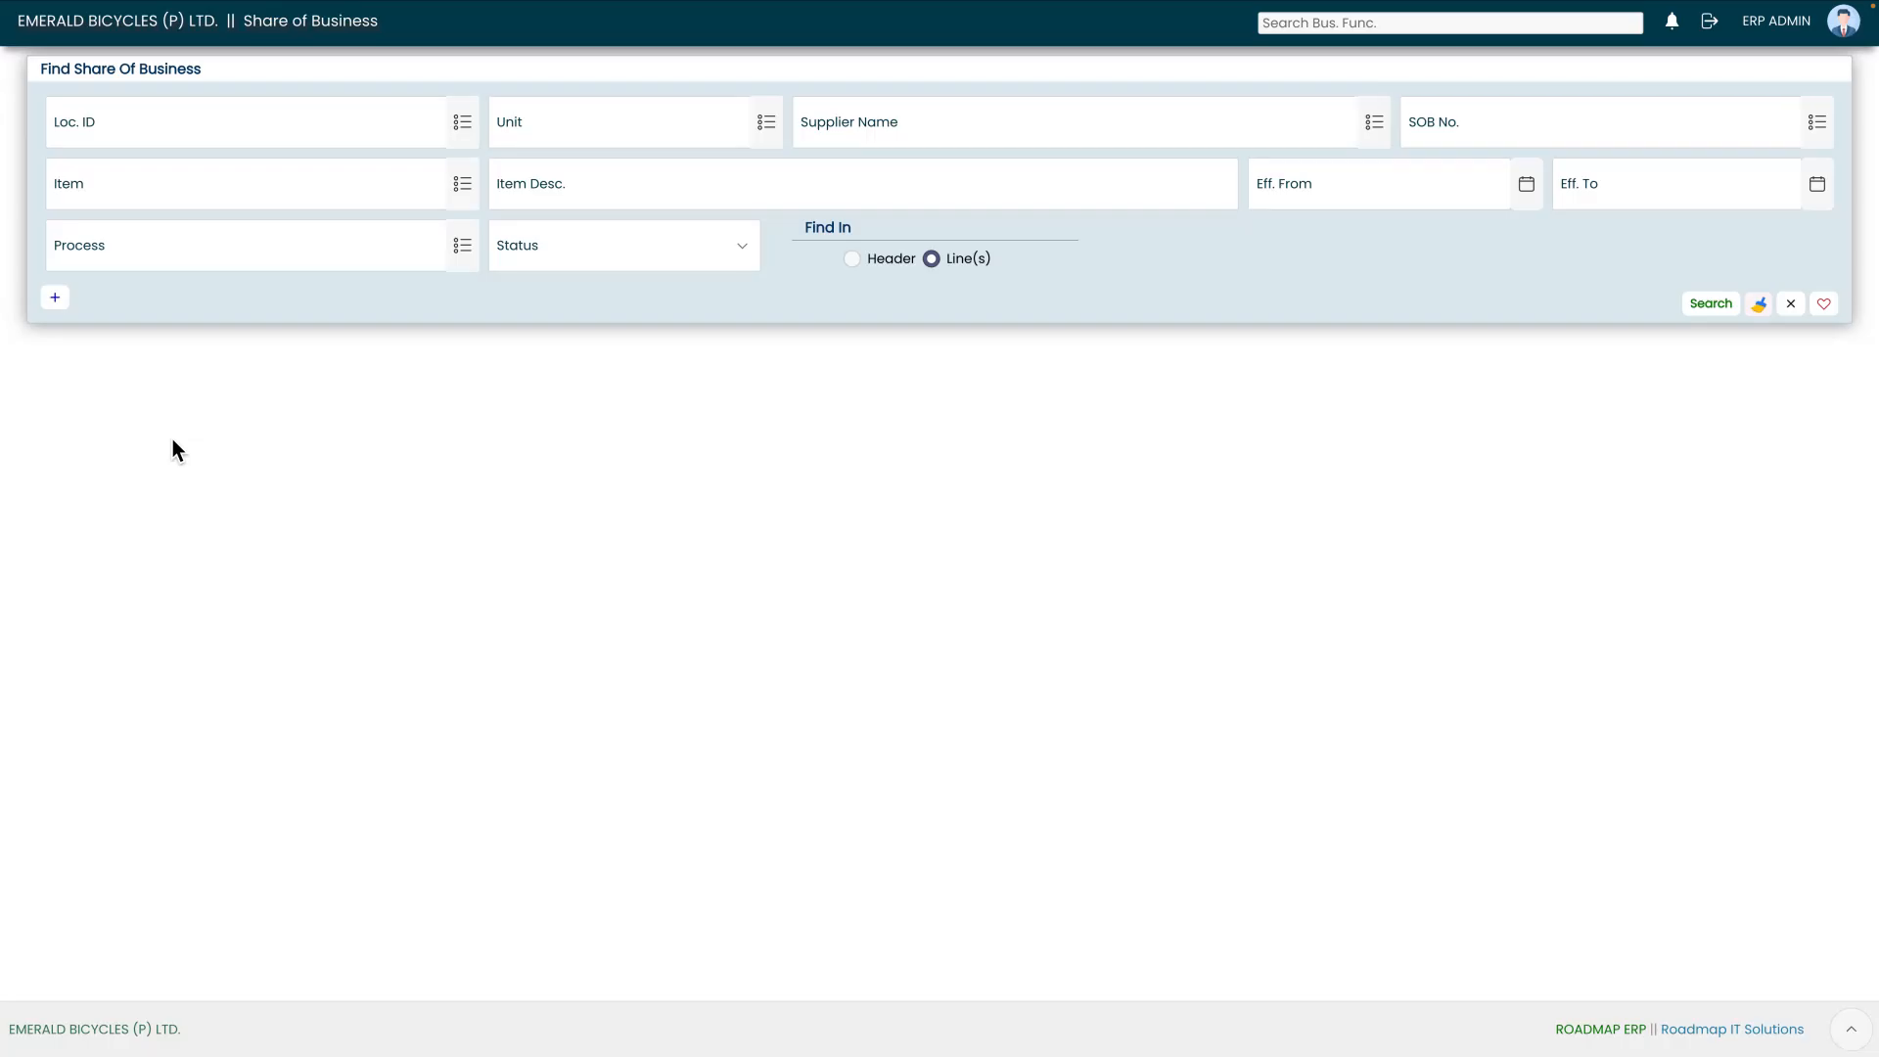
Step: Start a new Share of Business entry and glance through the location list without changing it
click(55, 297)
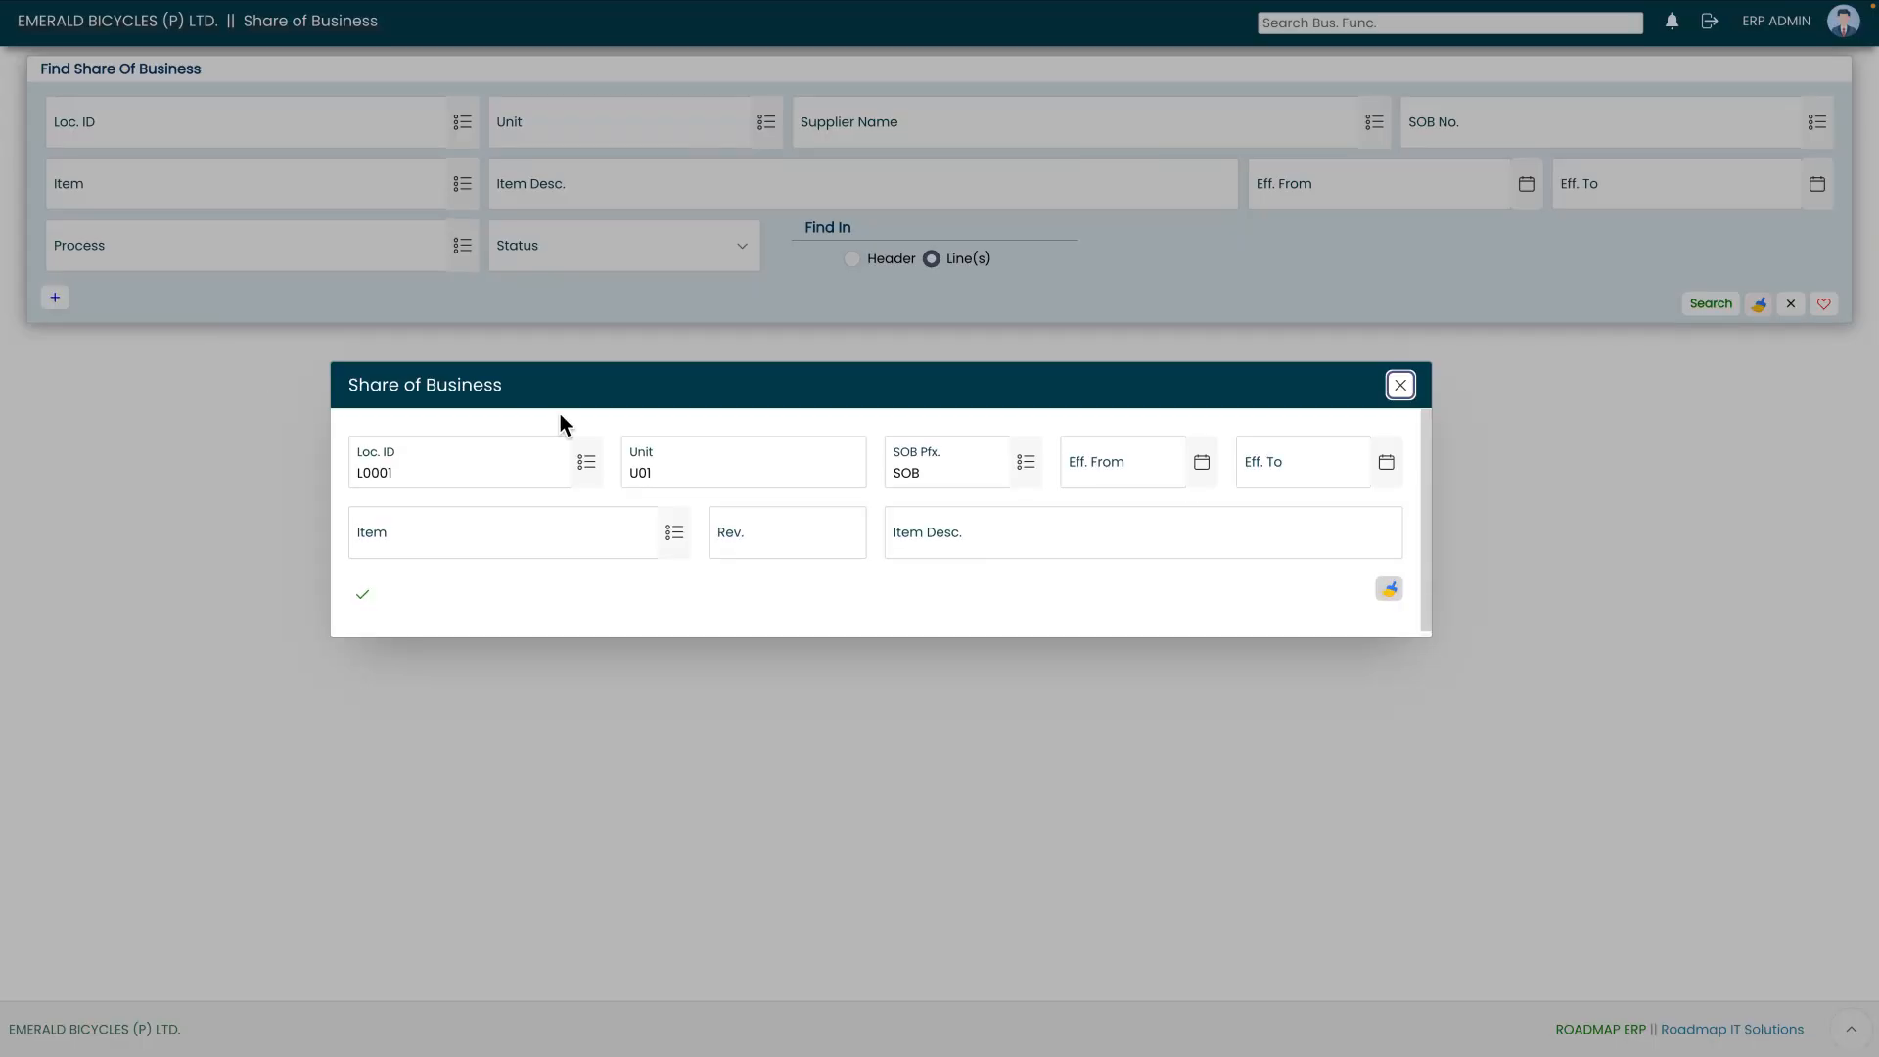
click(591, 464)
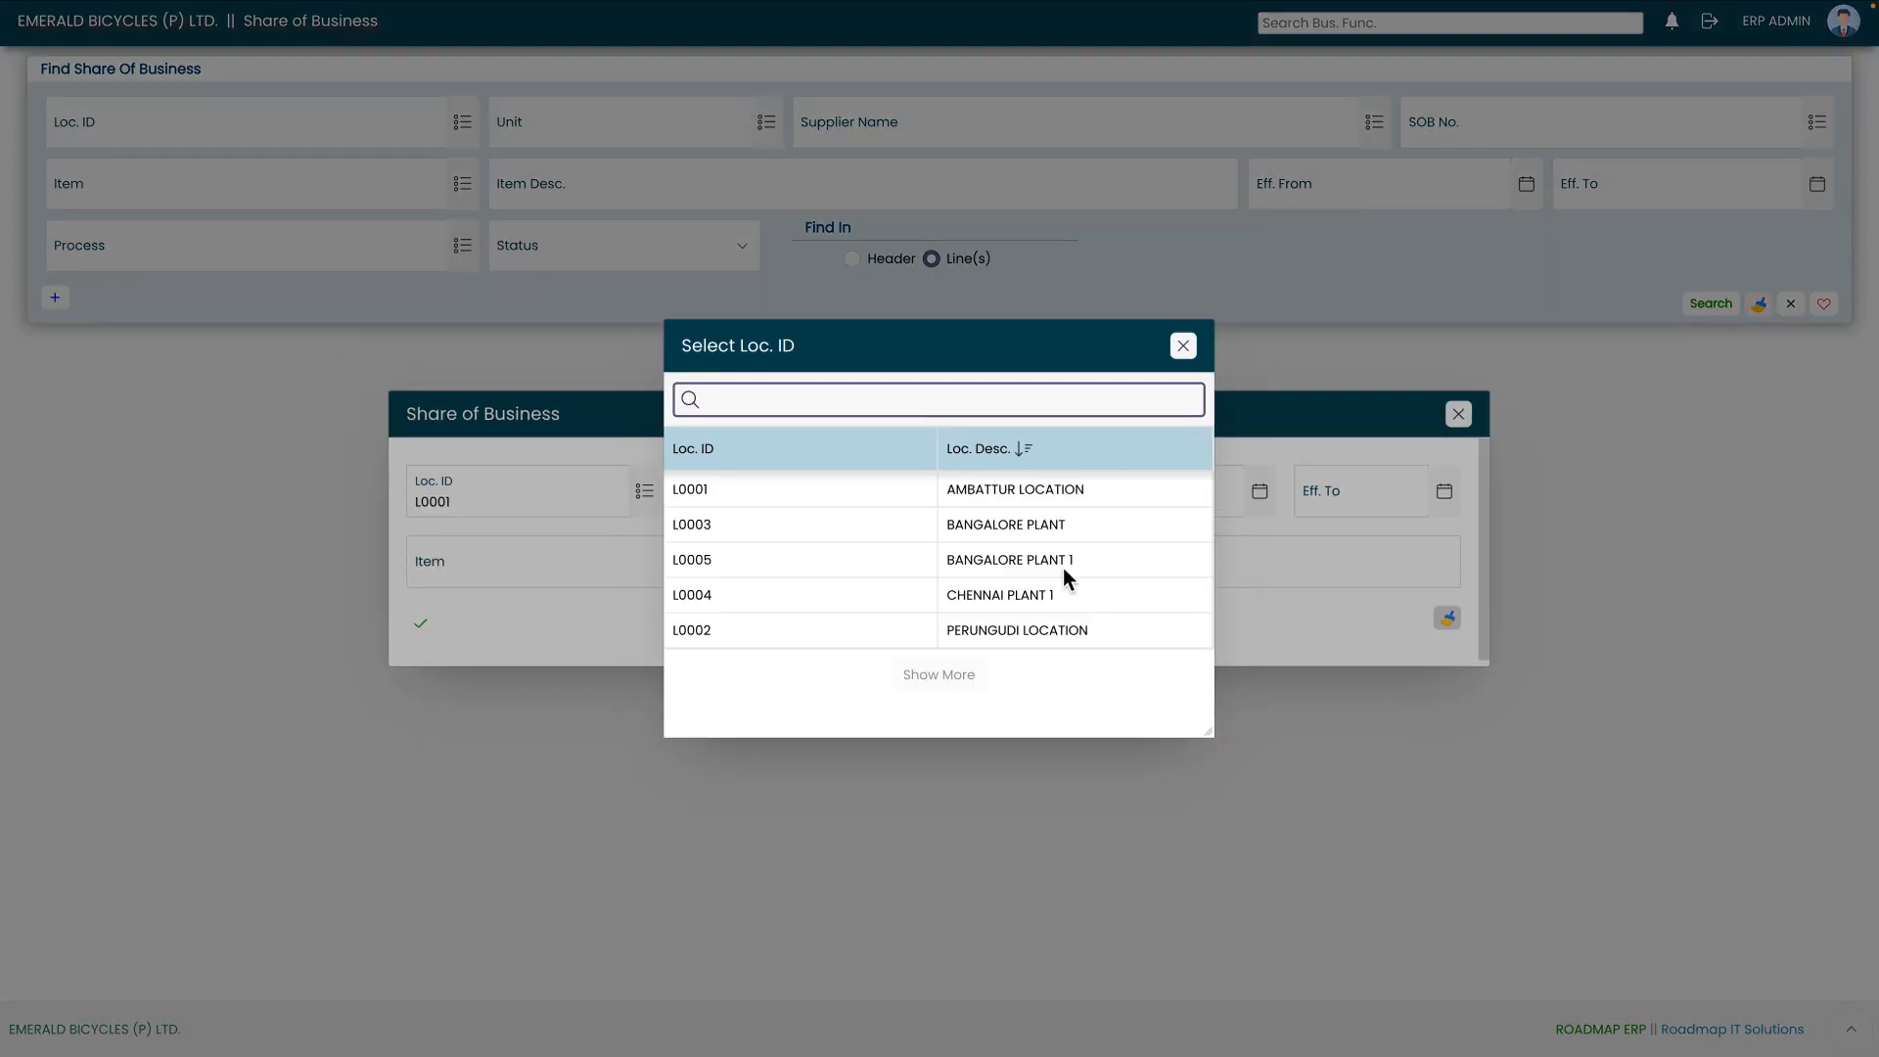
key(Escape)
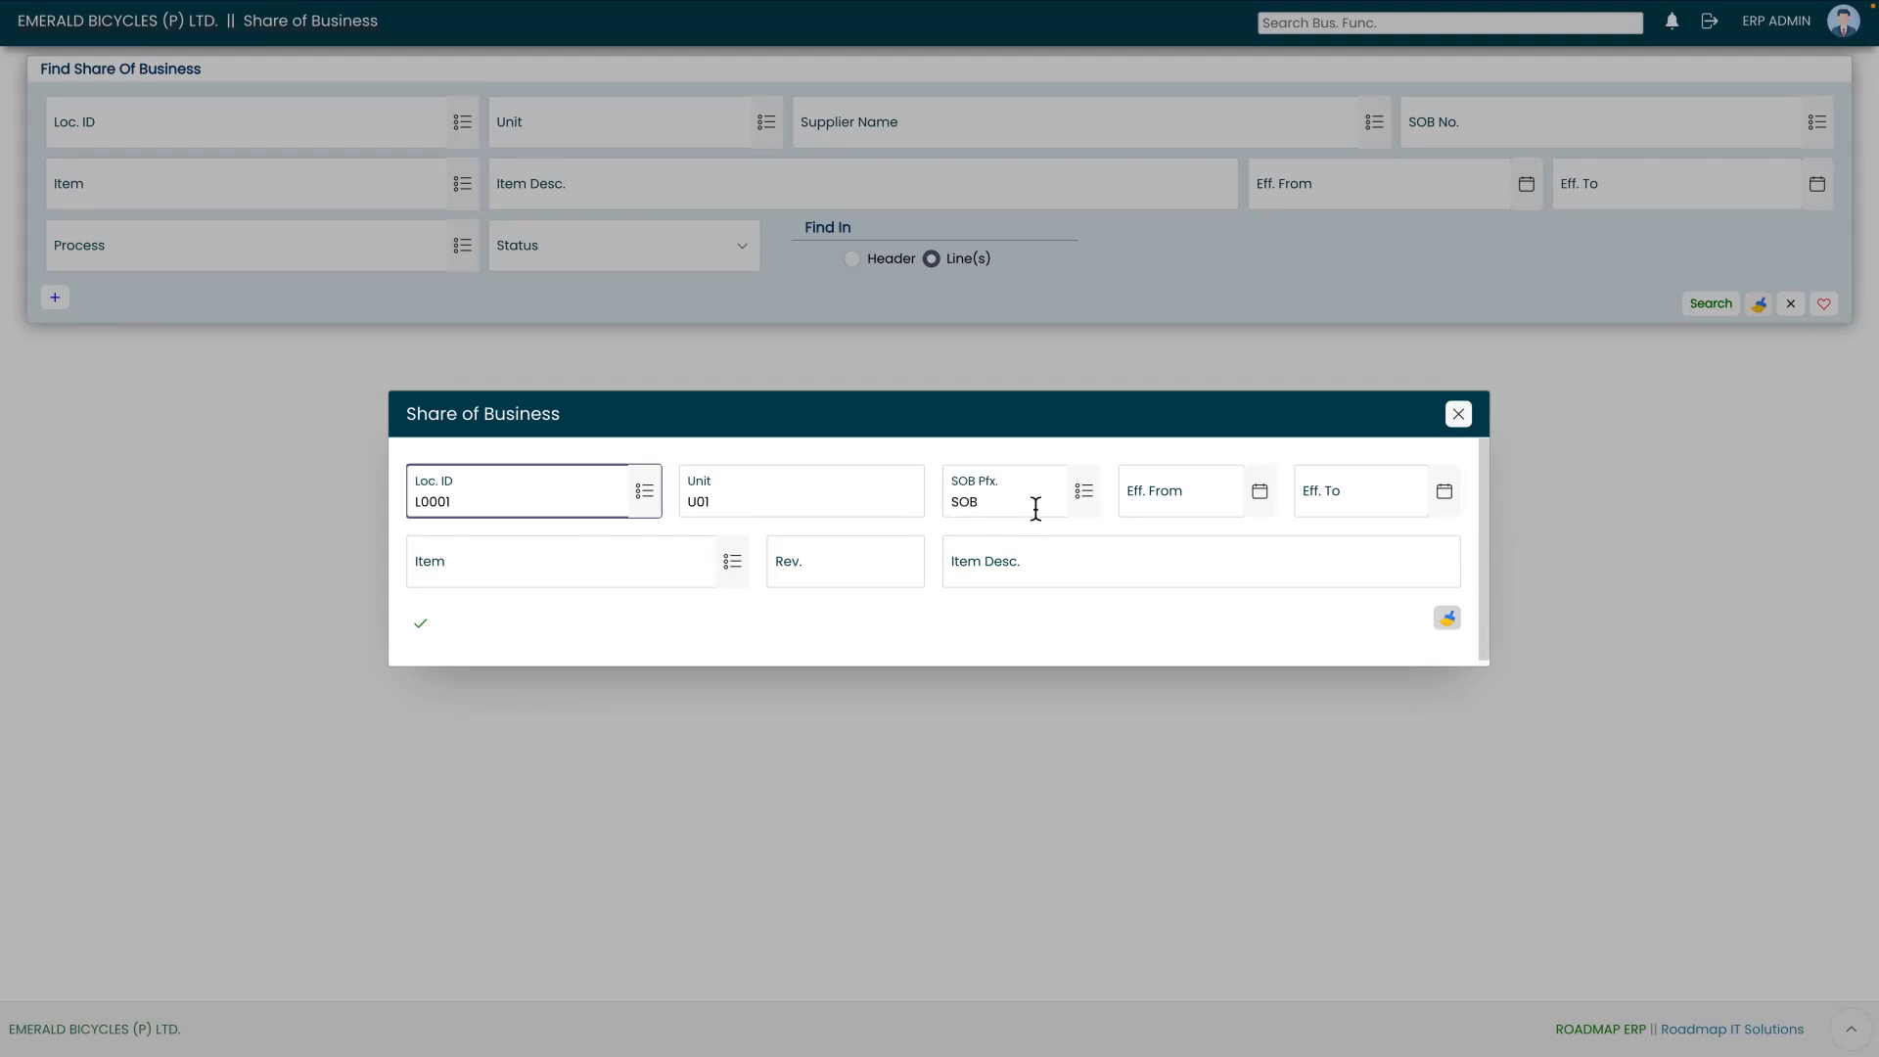
Step: Set the effective period from 11-01-2026 to 21-01-2026
click(1260, 494)
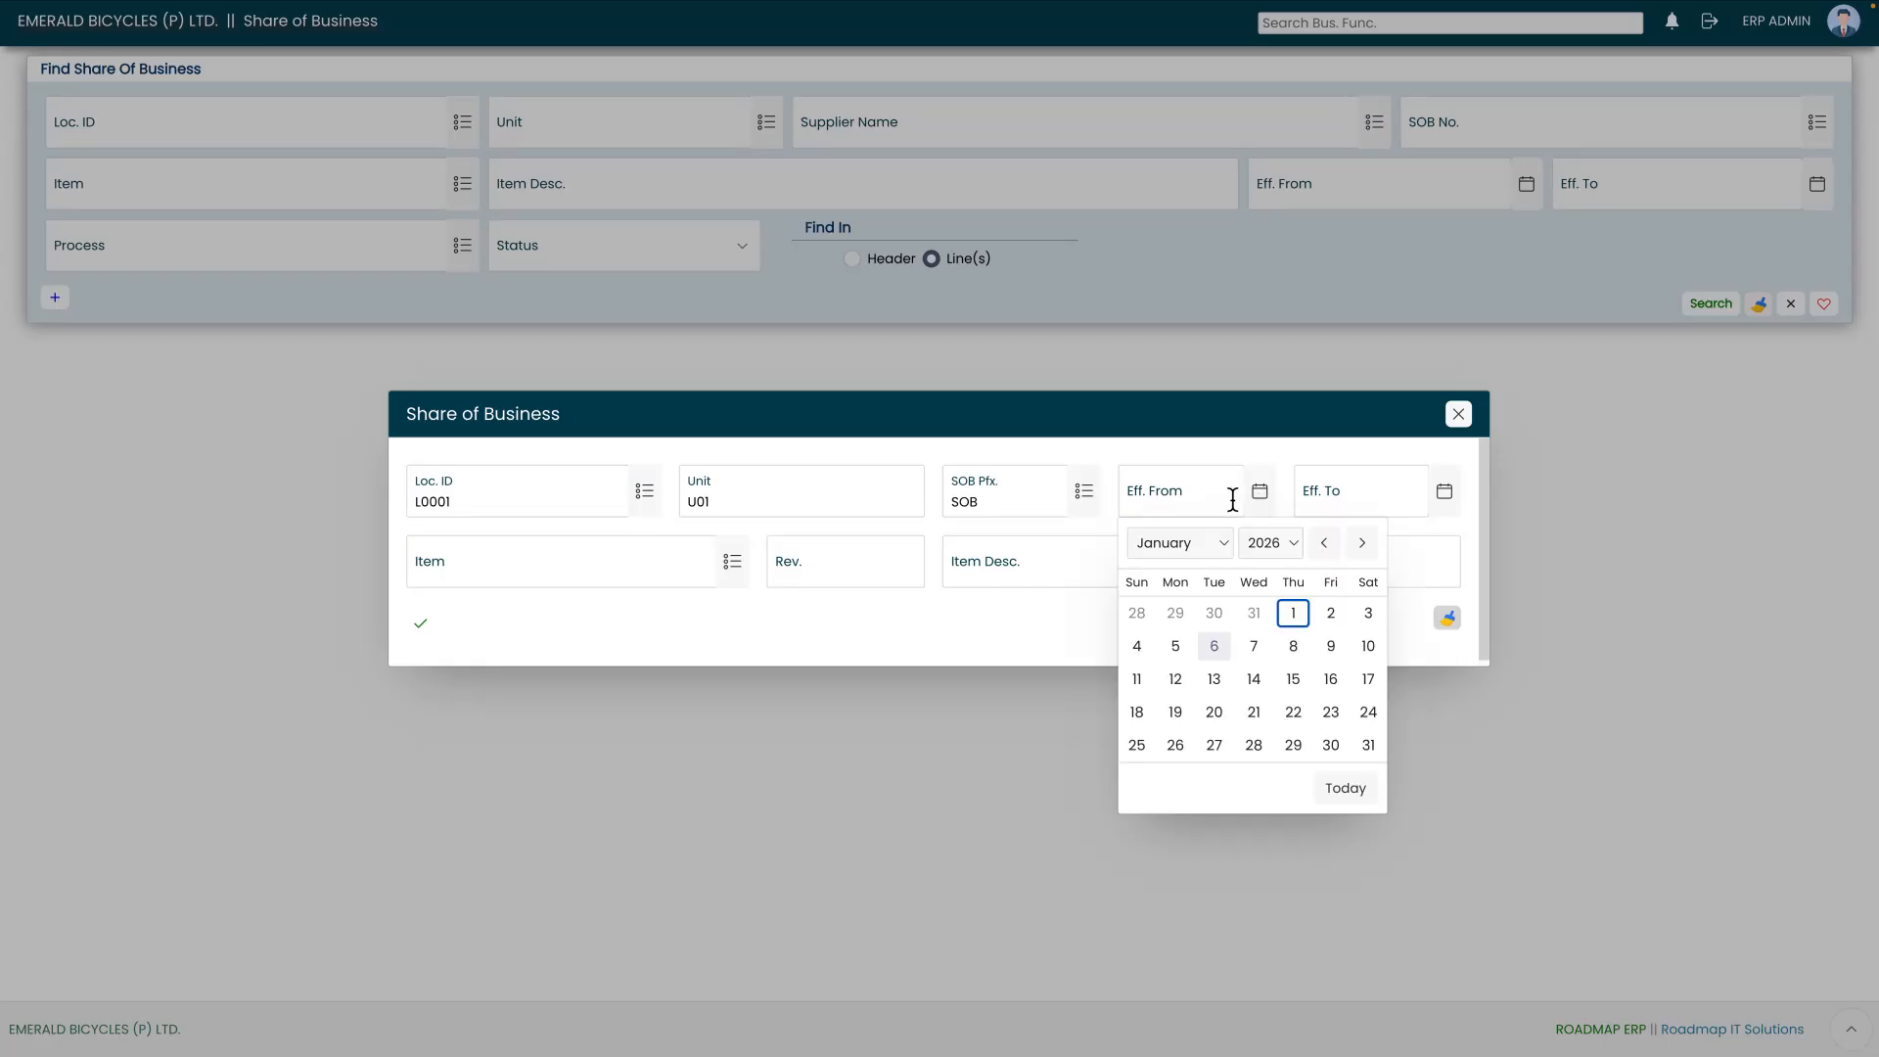
click(1368, 646)
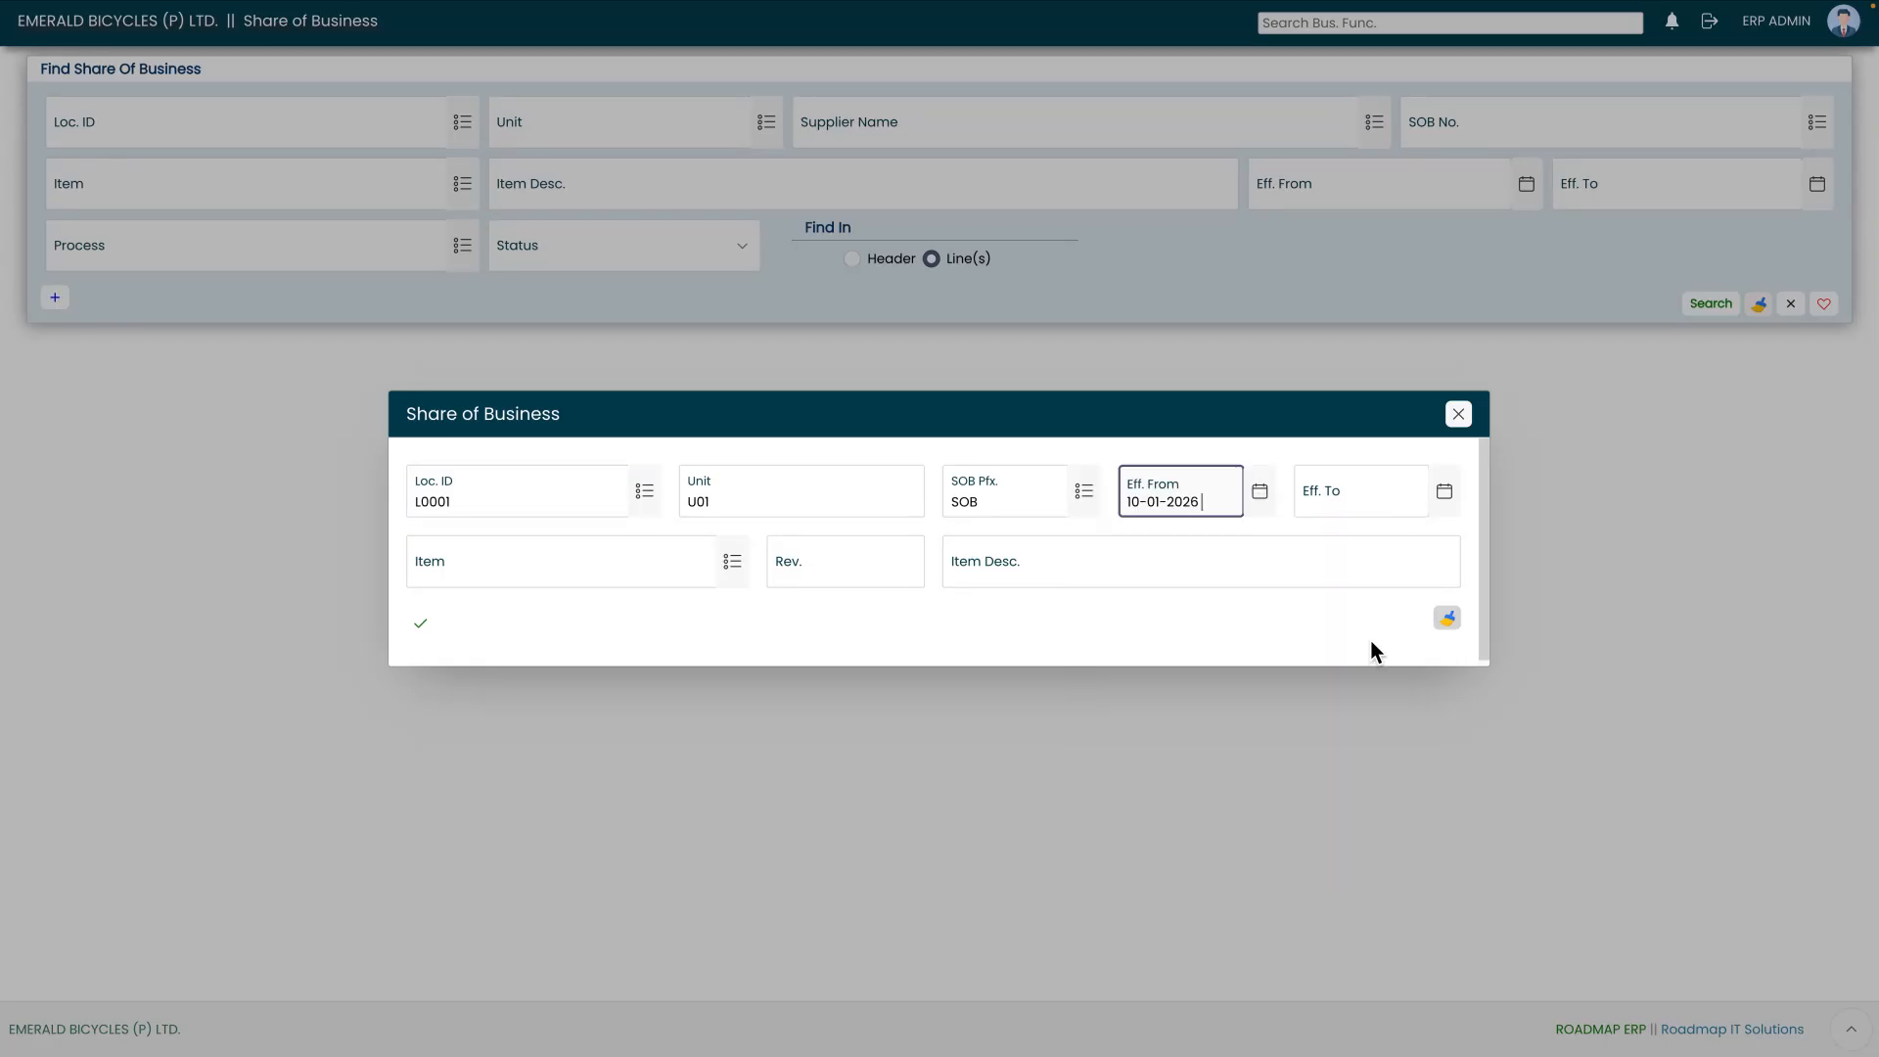
click(1259, 491)
click(1138, 679)
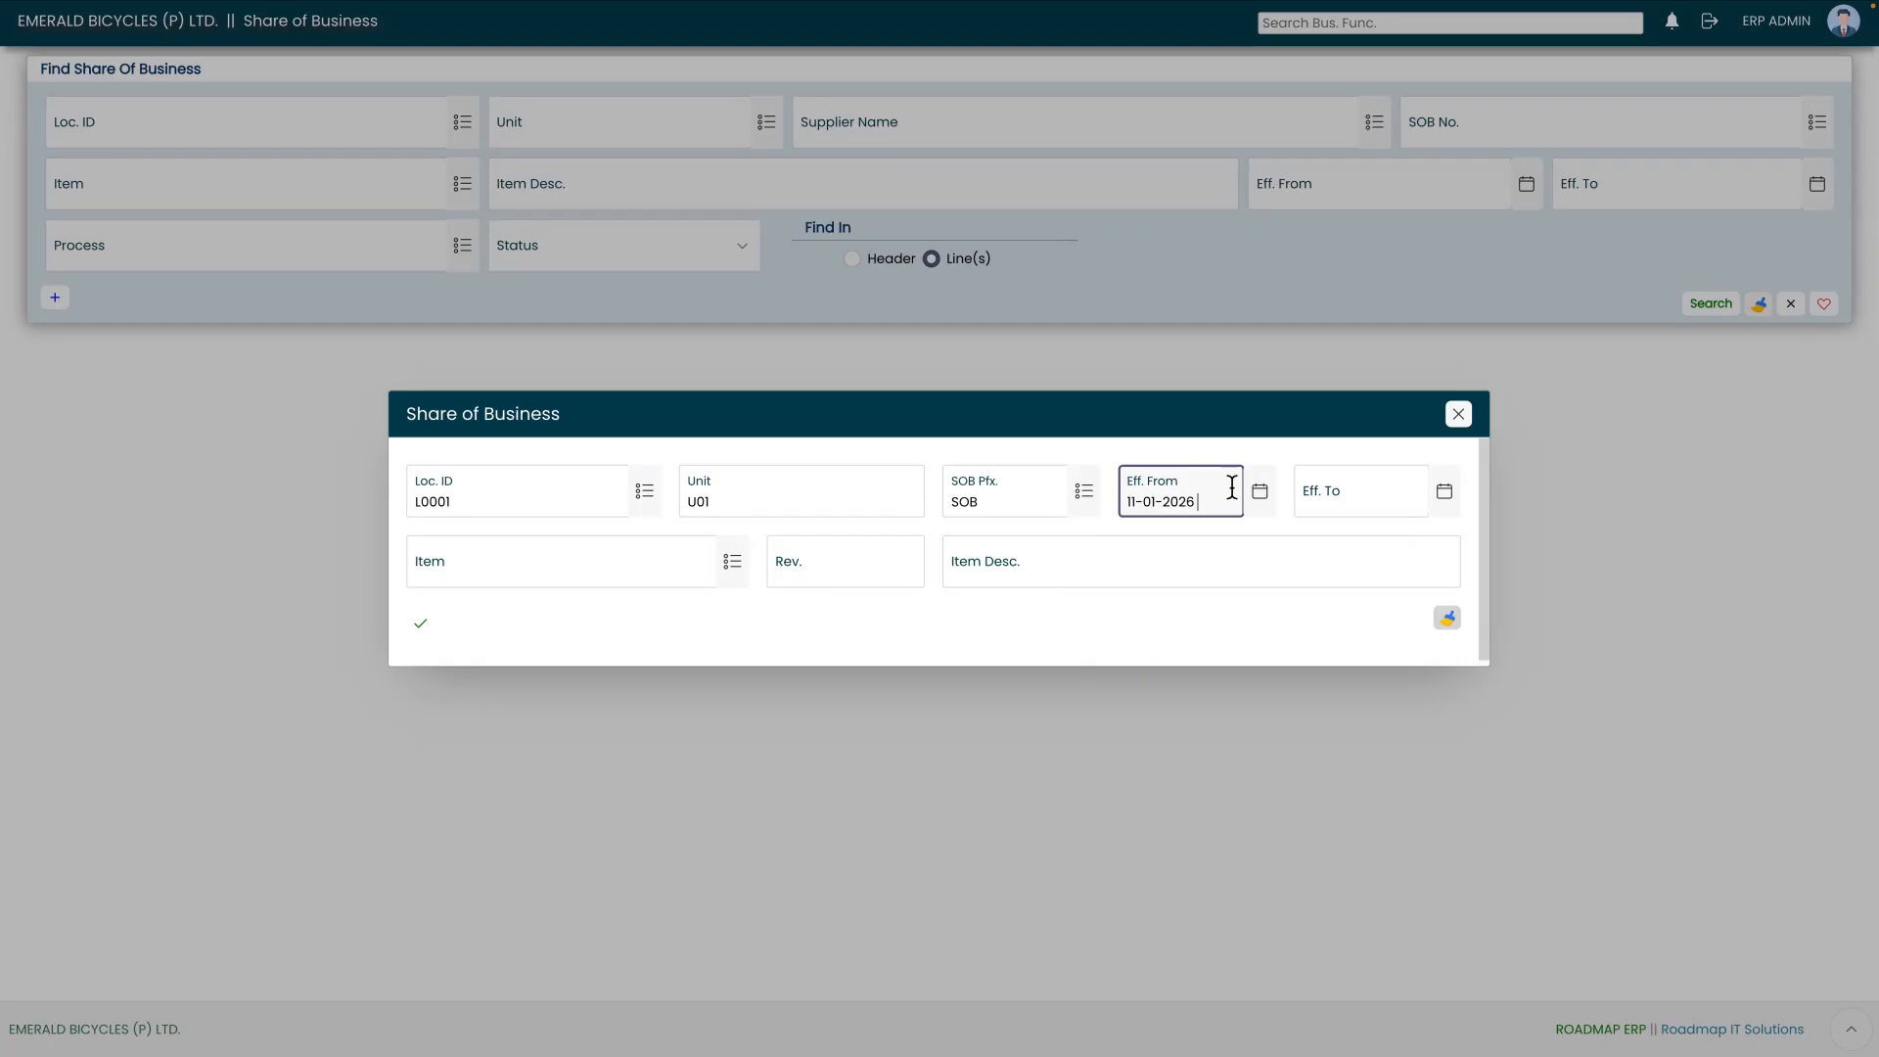
click(1445, 494)
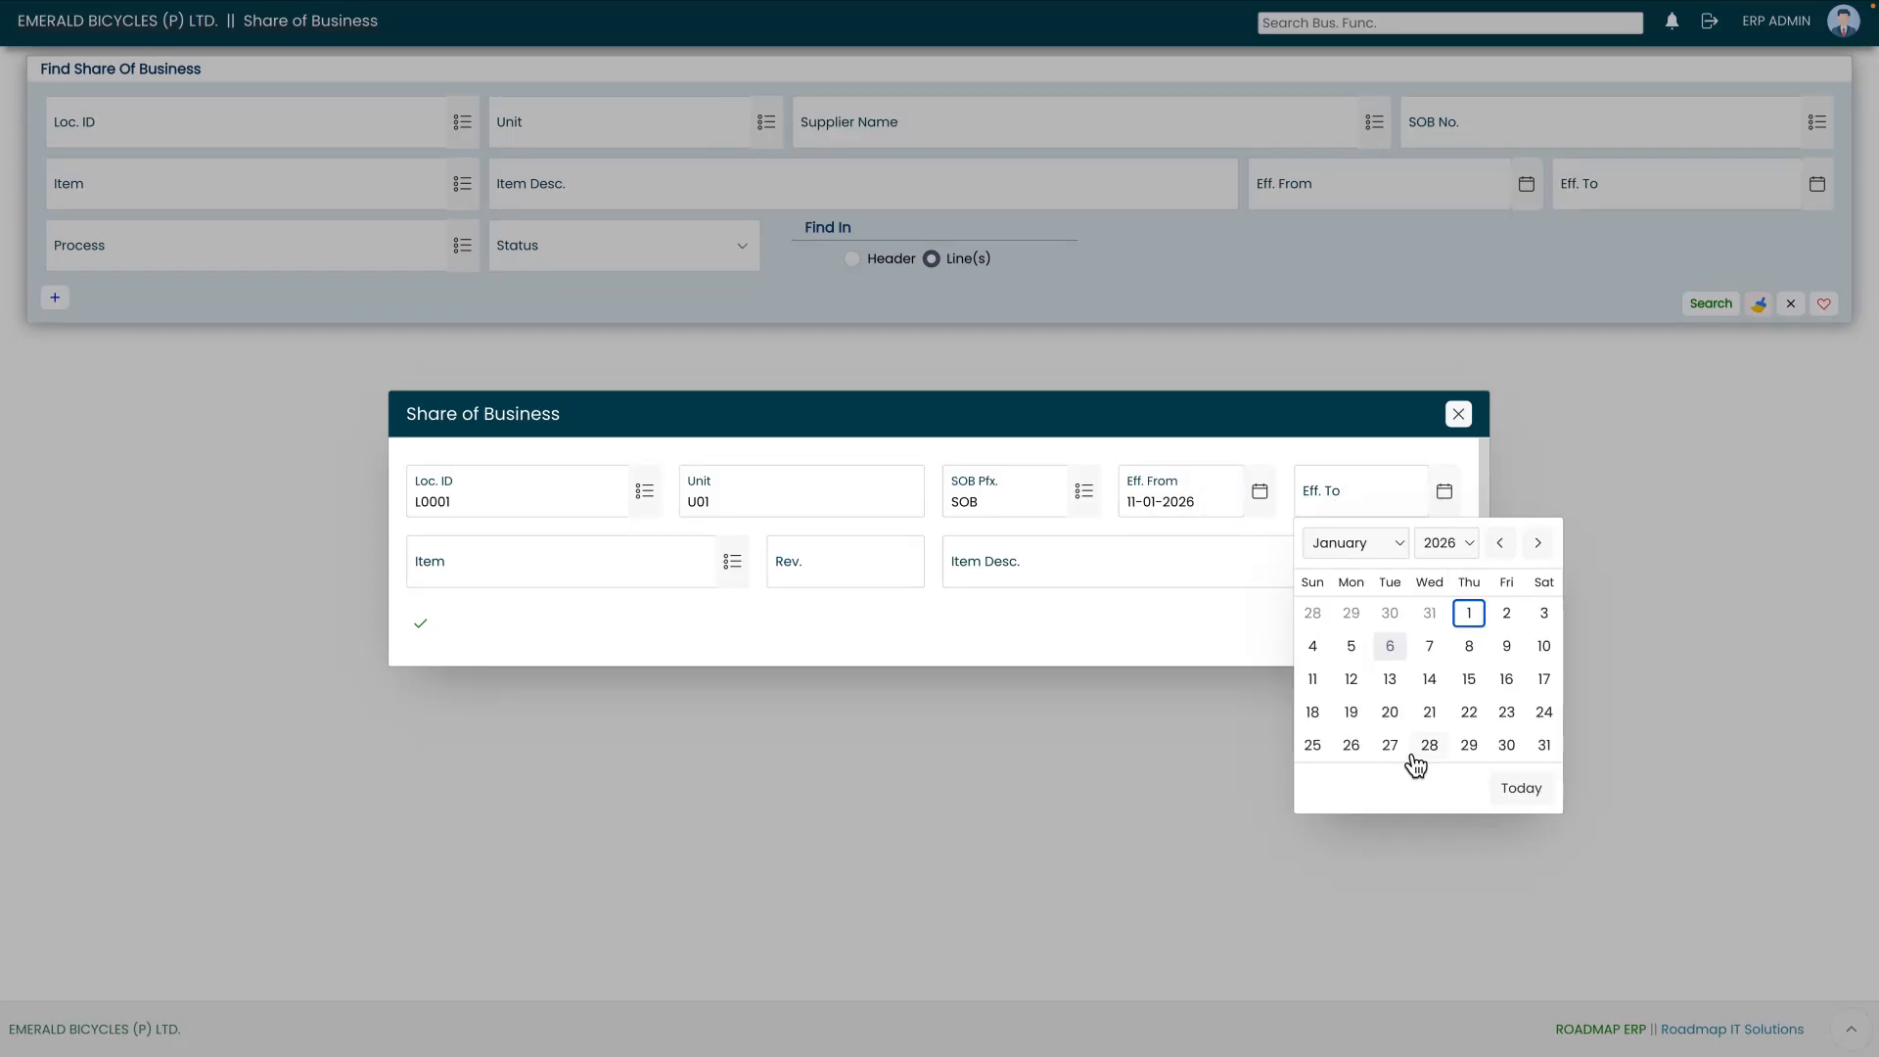
click(1429, 711)
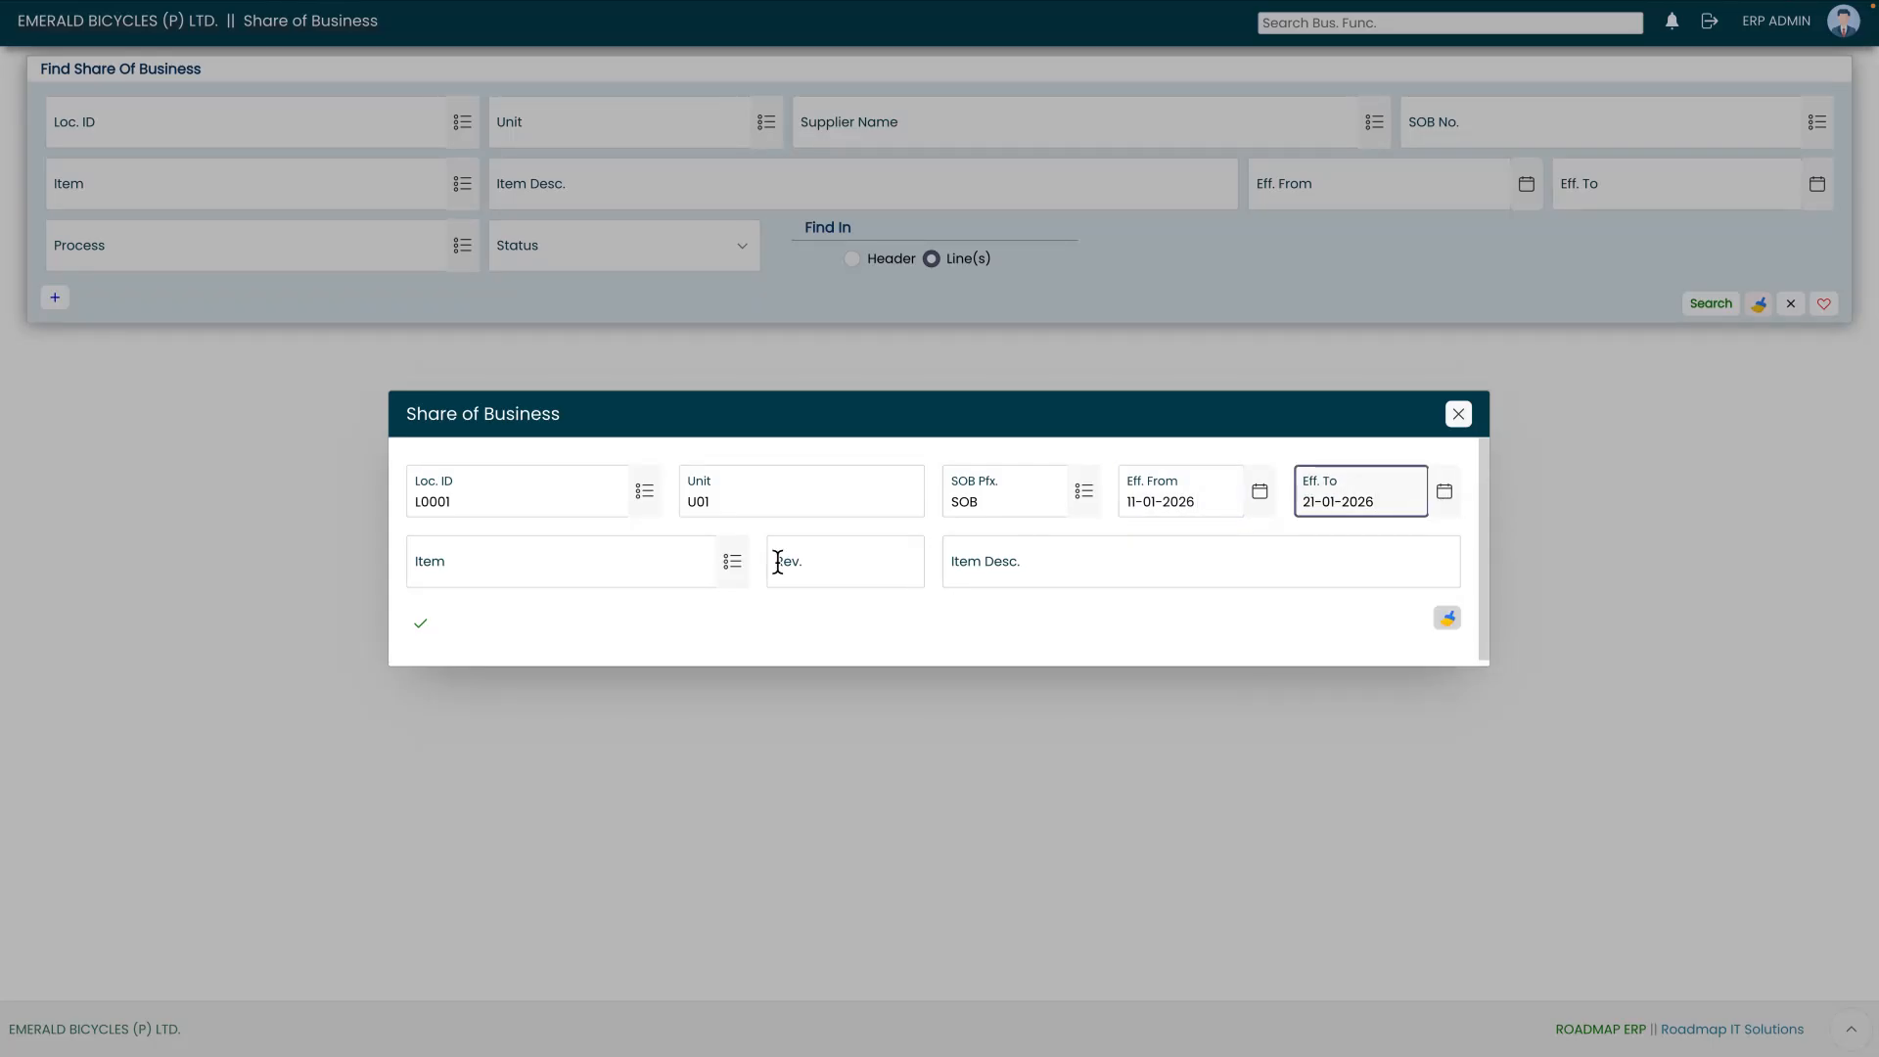
Step: Choose item BI-FG-1001 (BICYCLE) and confirm the new Share of Business header
click(732, 565)
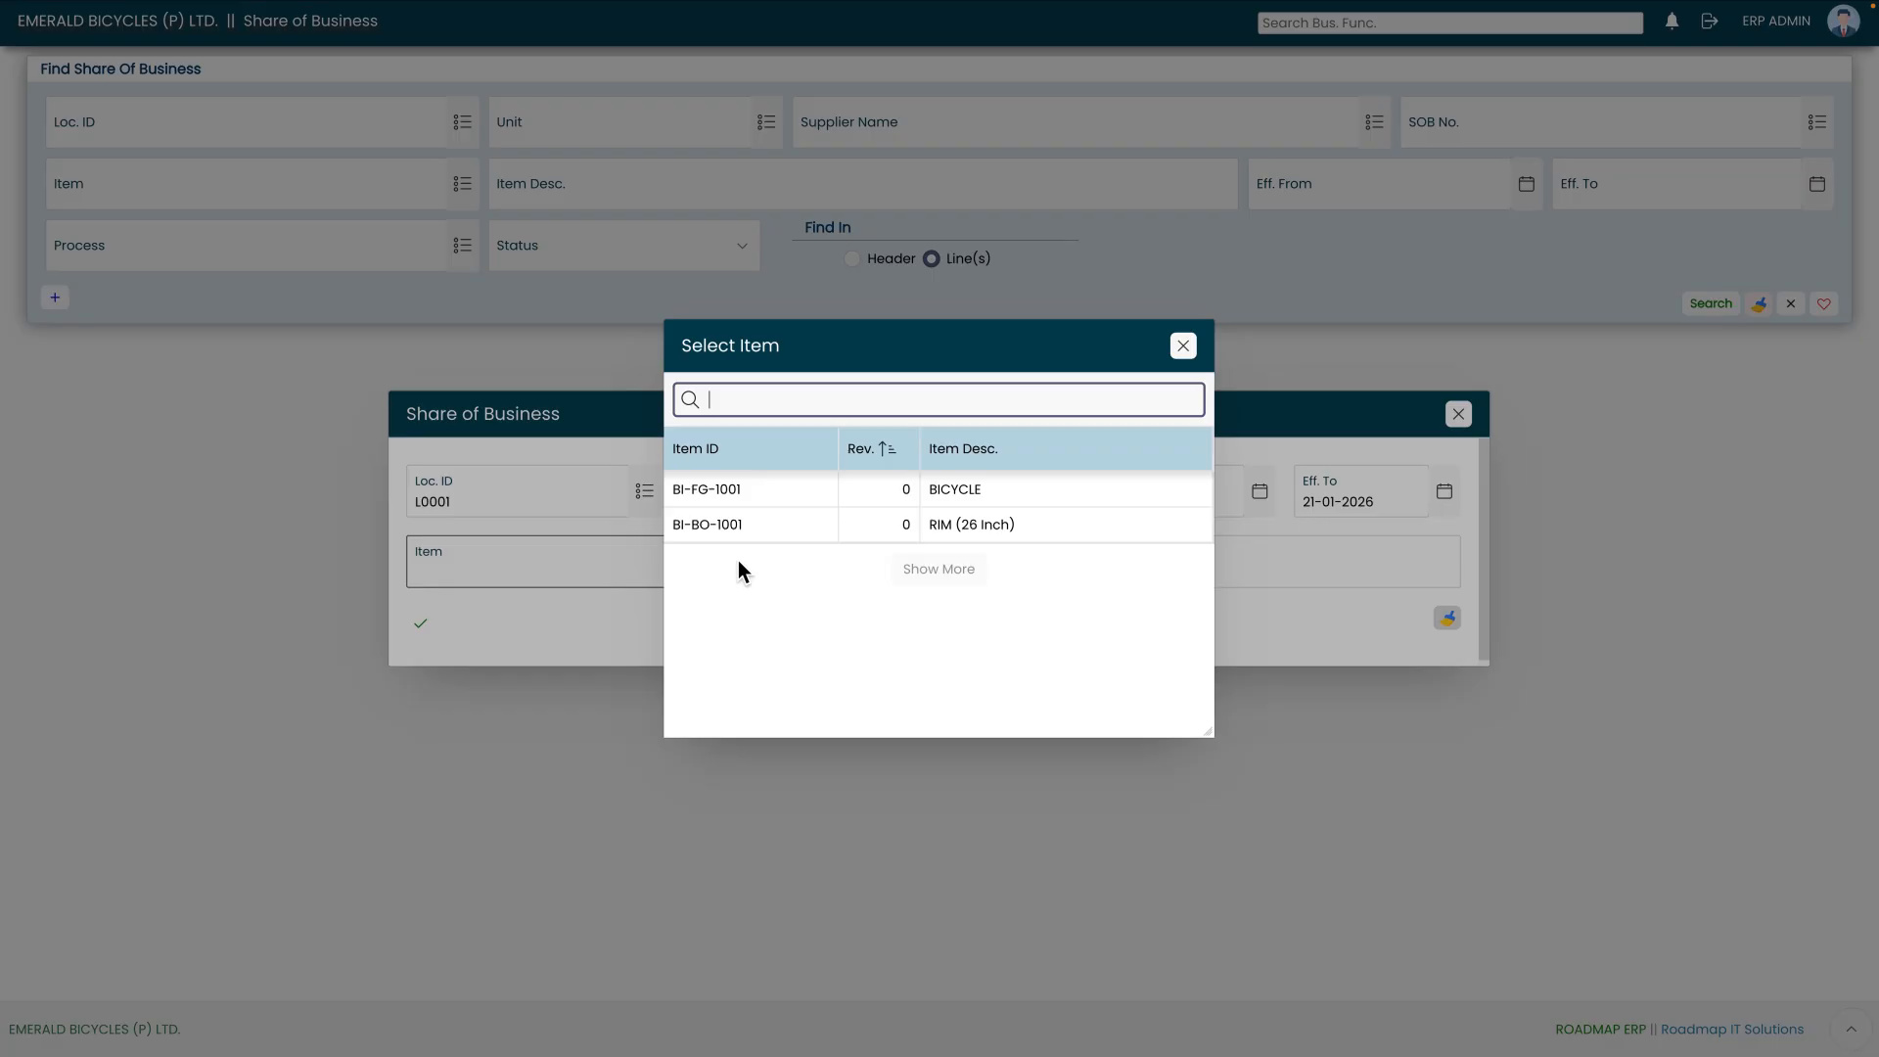
click(773, 494)
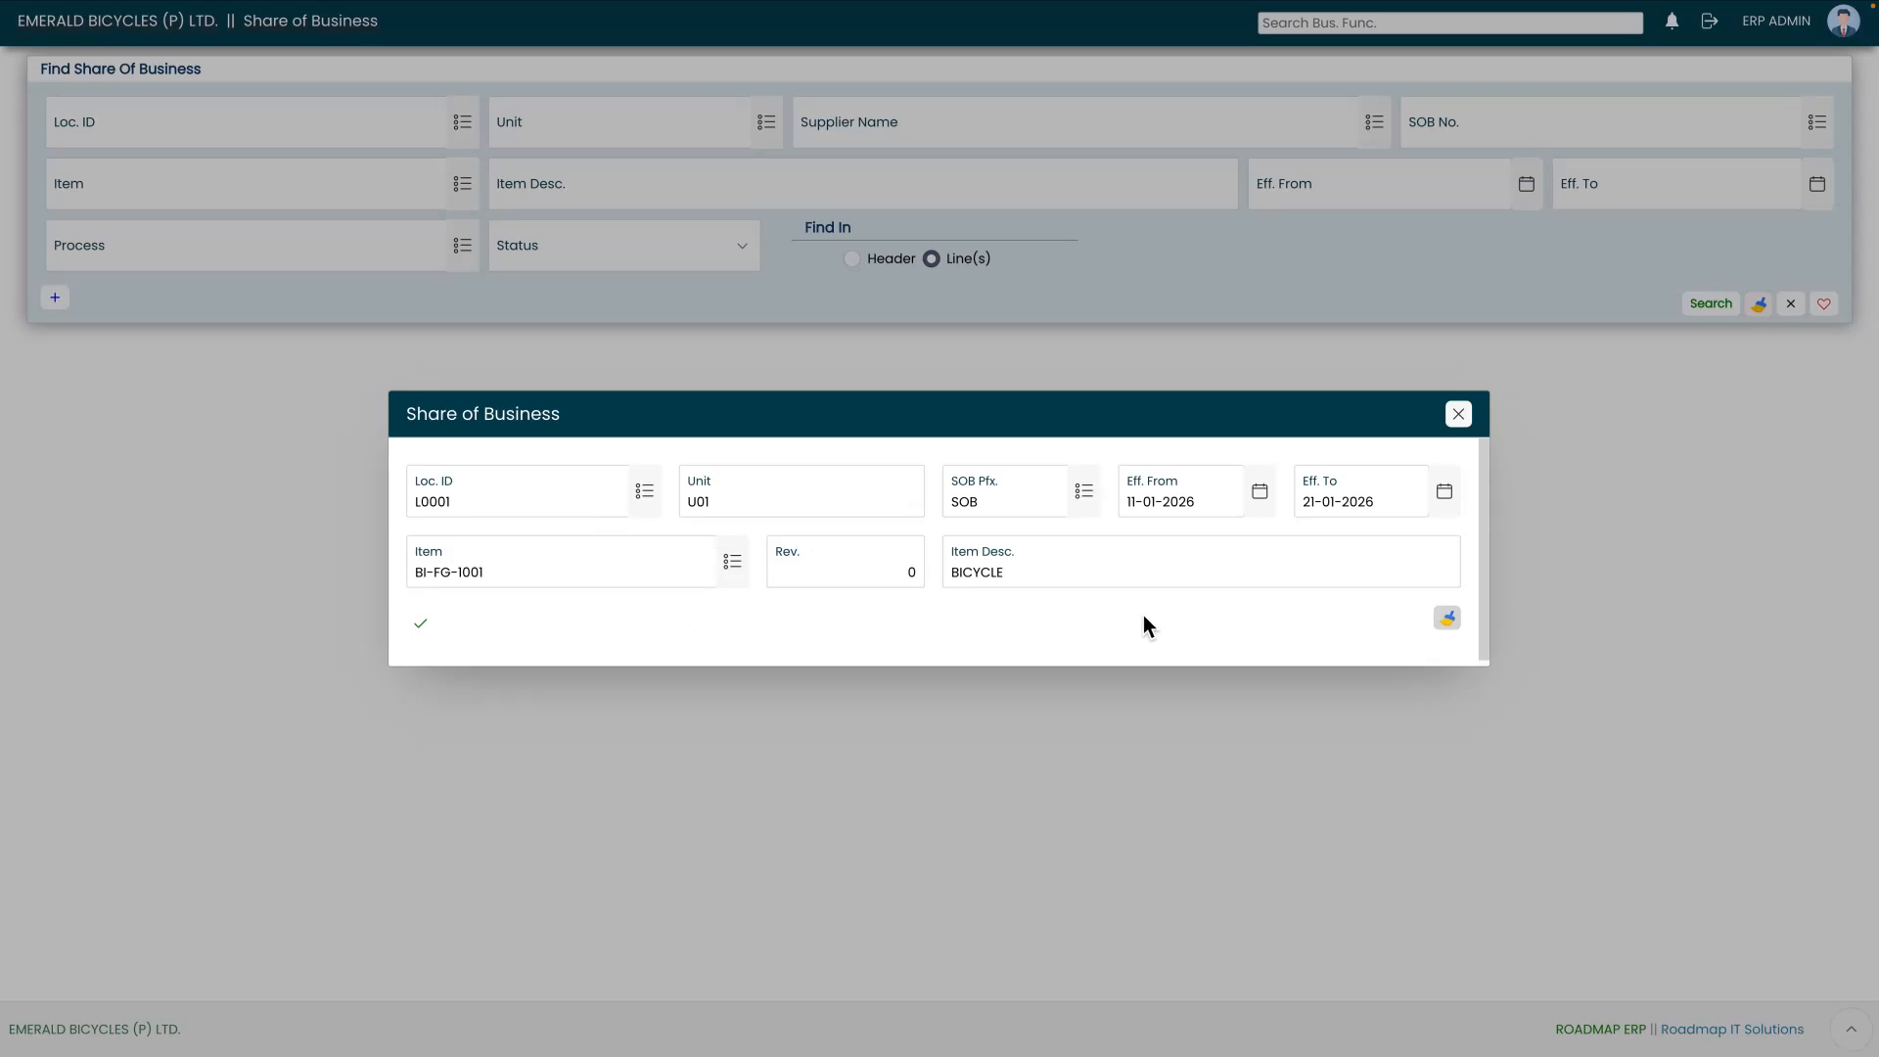
click(423, 626)
click(422, 626)
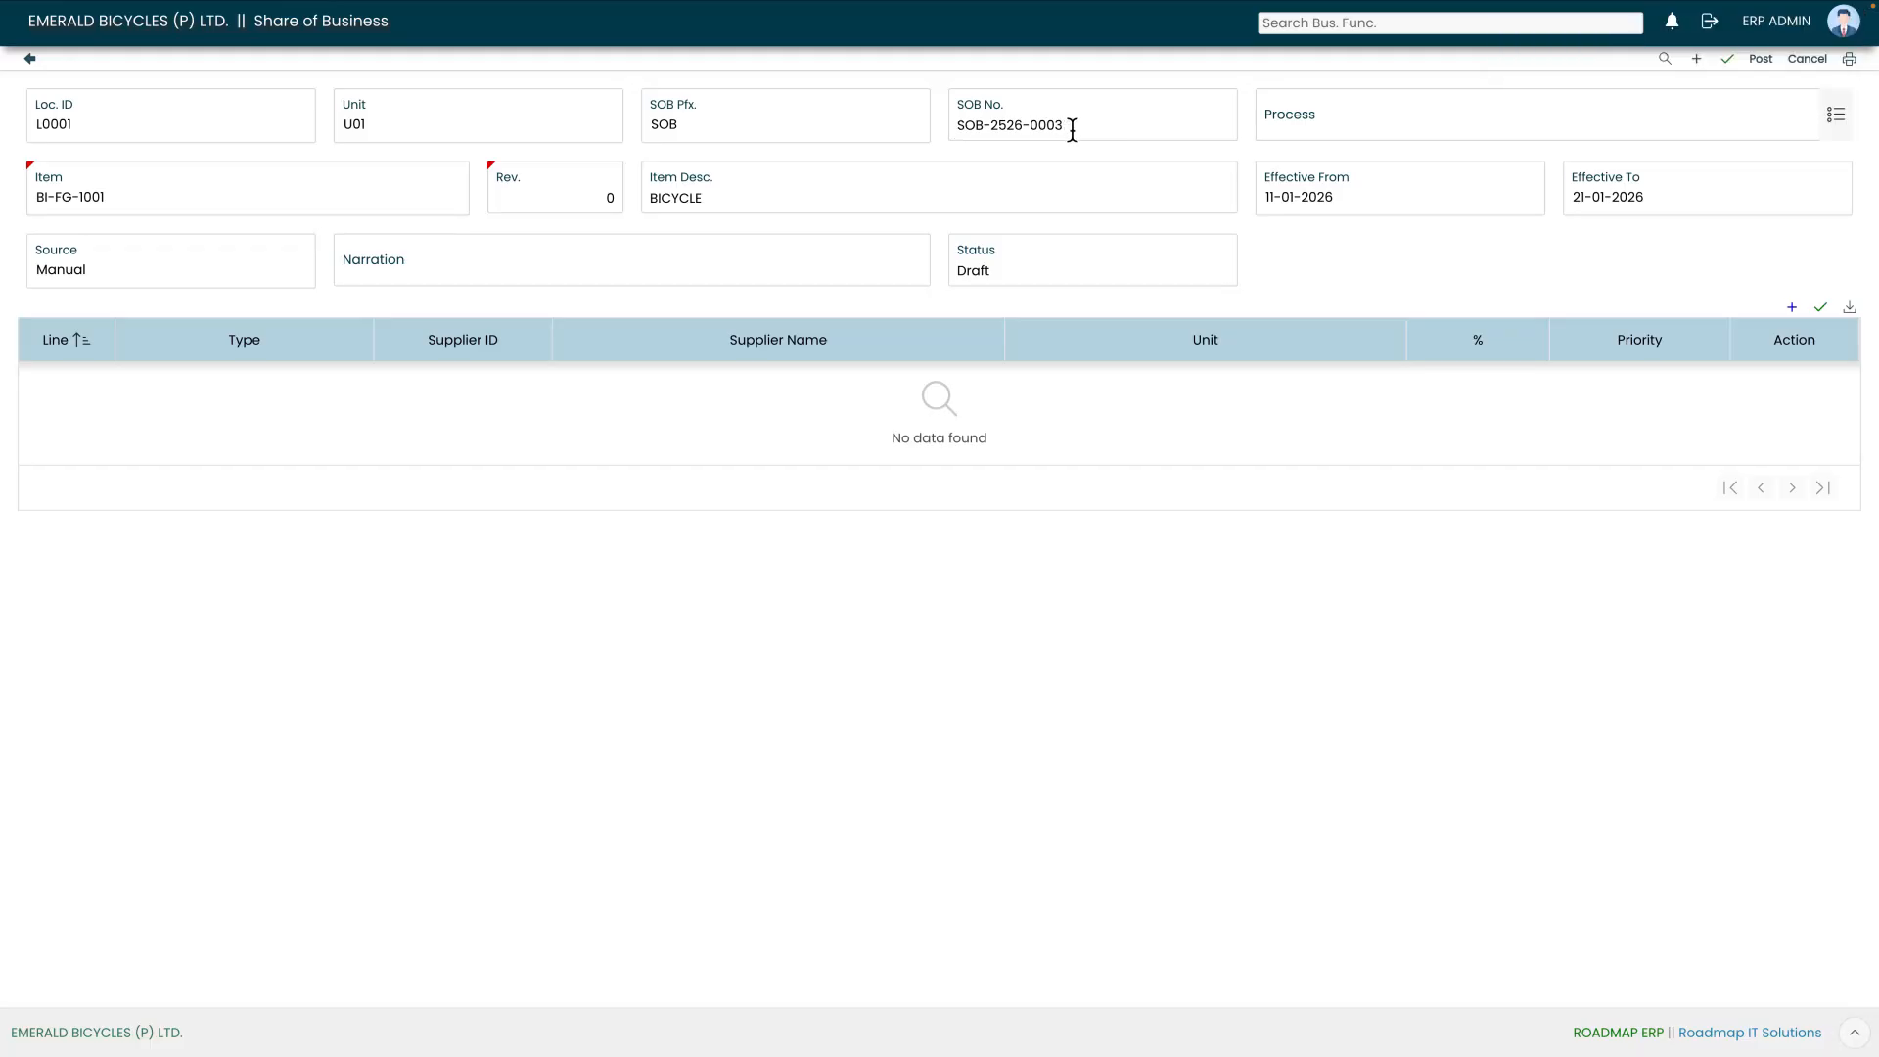
Step: Set the process to ASSEMBLY and enter SOB as the narration
click(1838, 119)
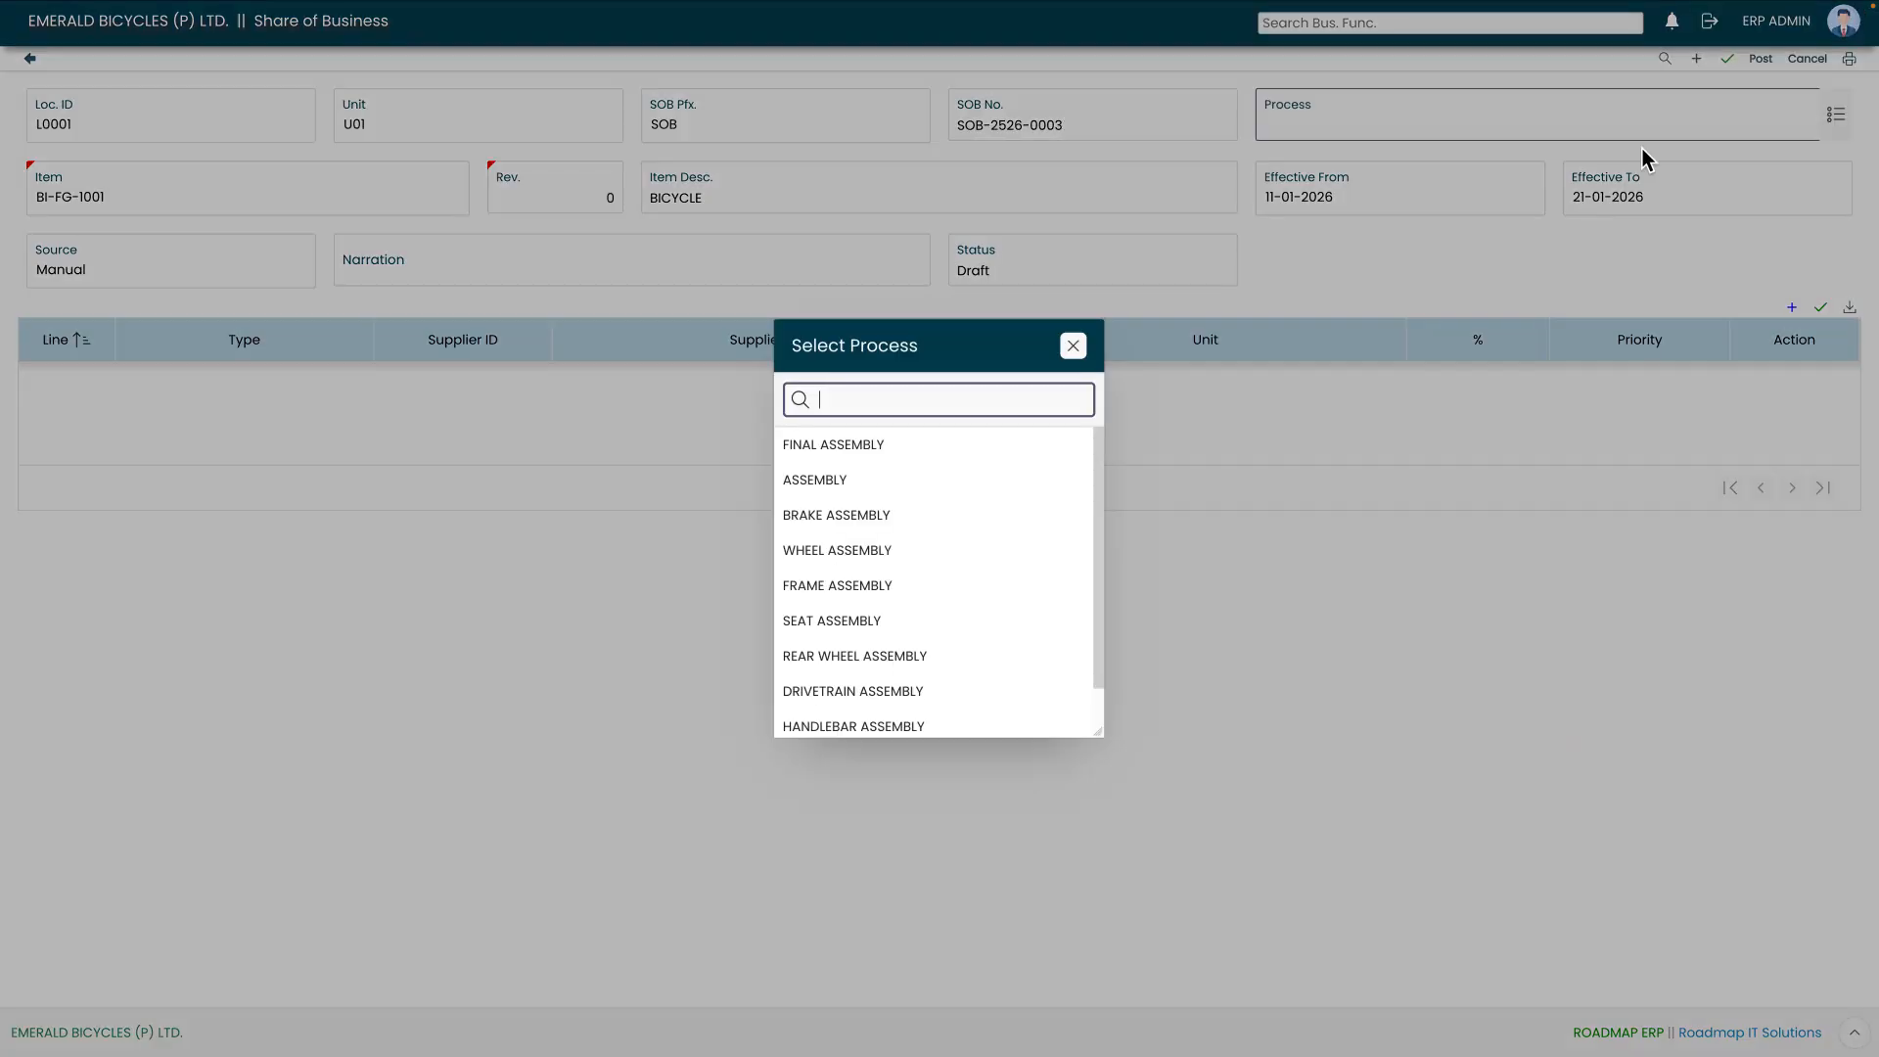
click(893, 489)
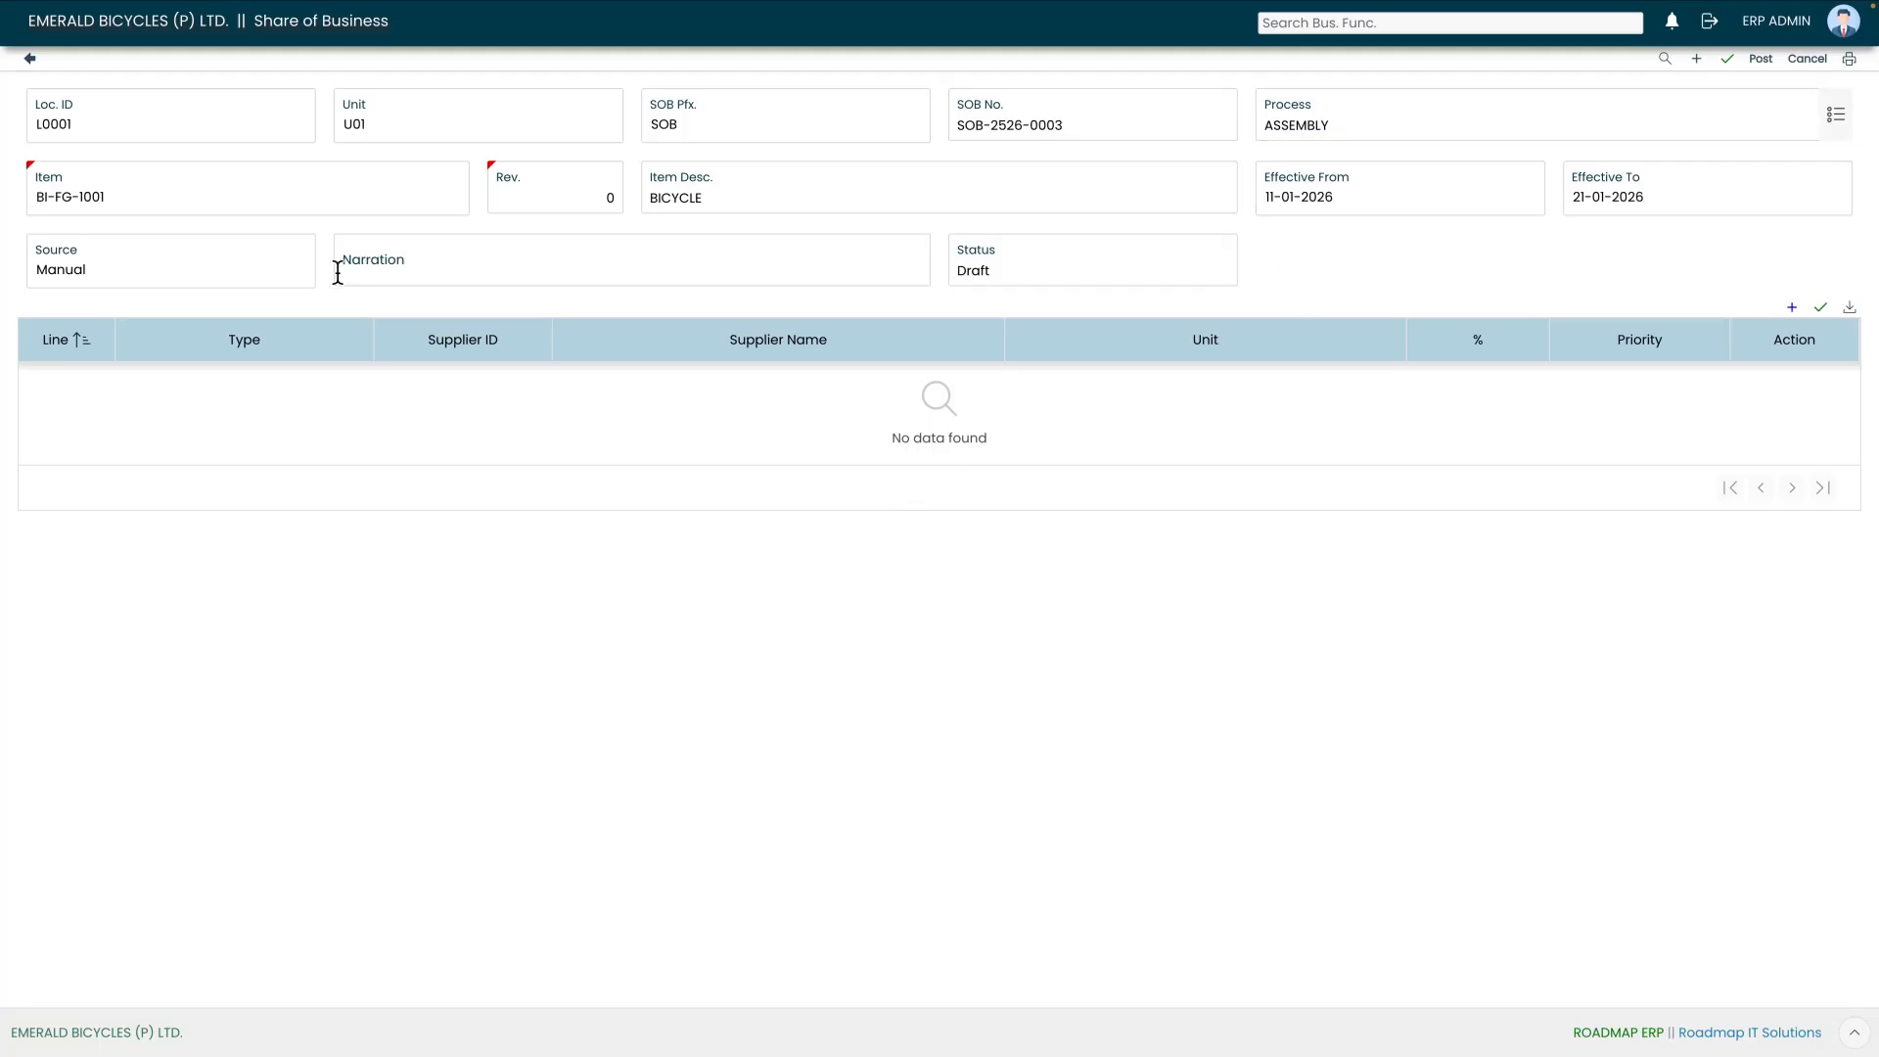
click(431, 271)
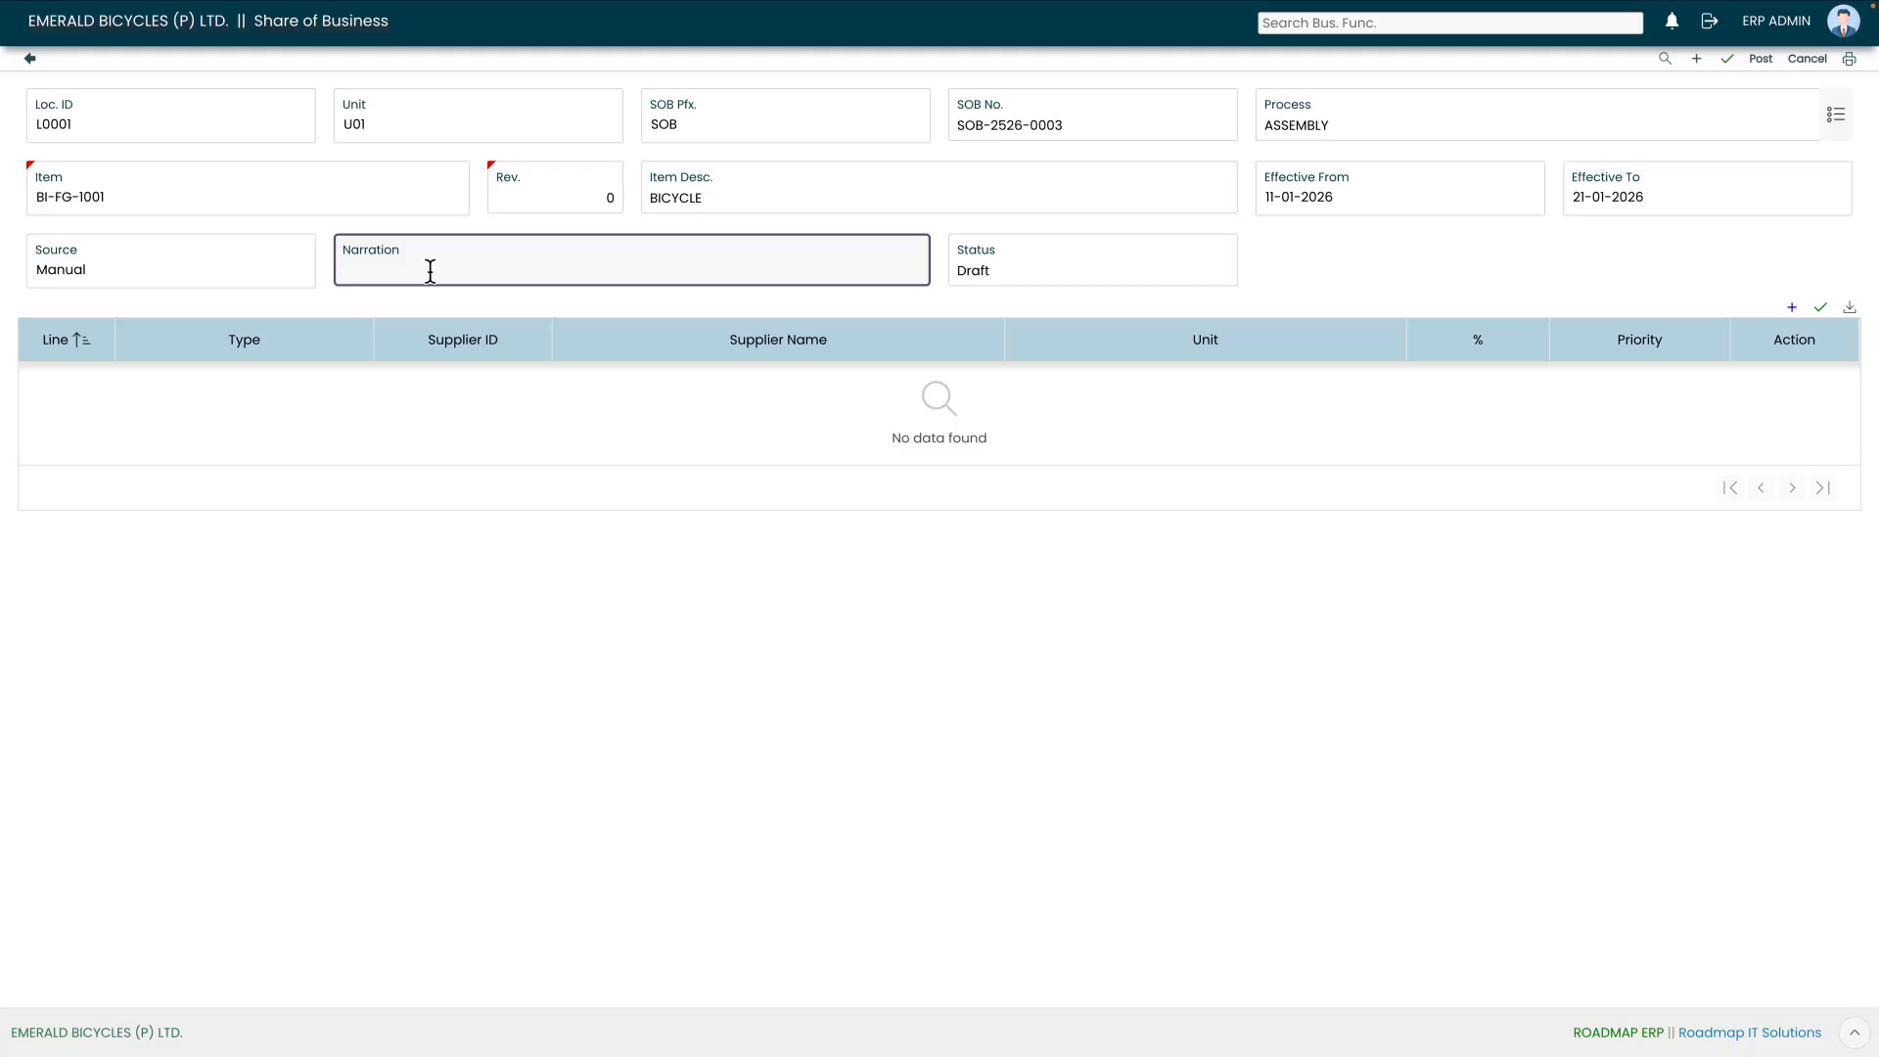
text(SOB)
click(1014, 280)
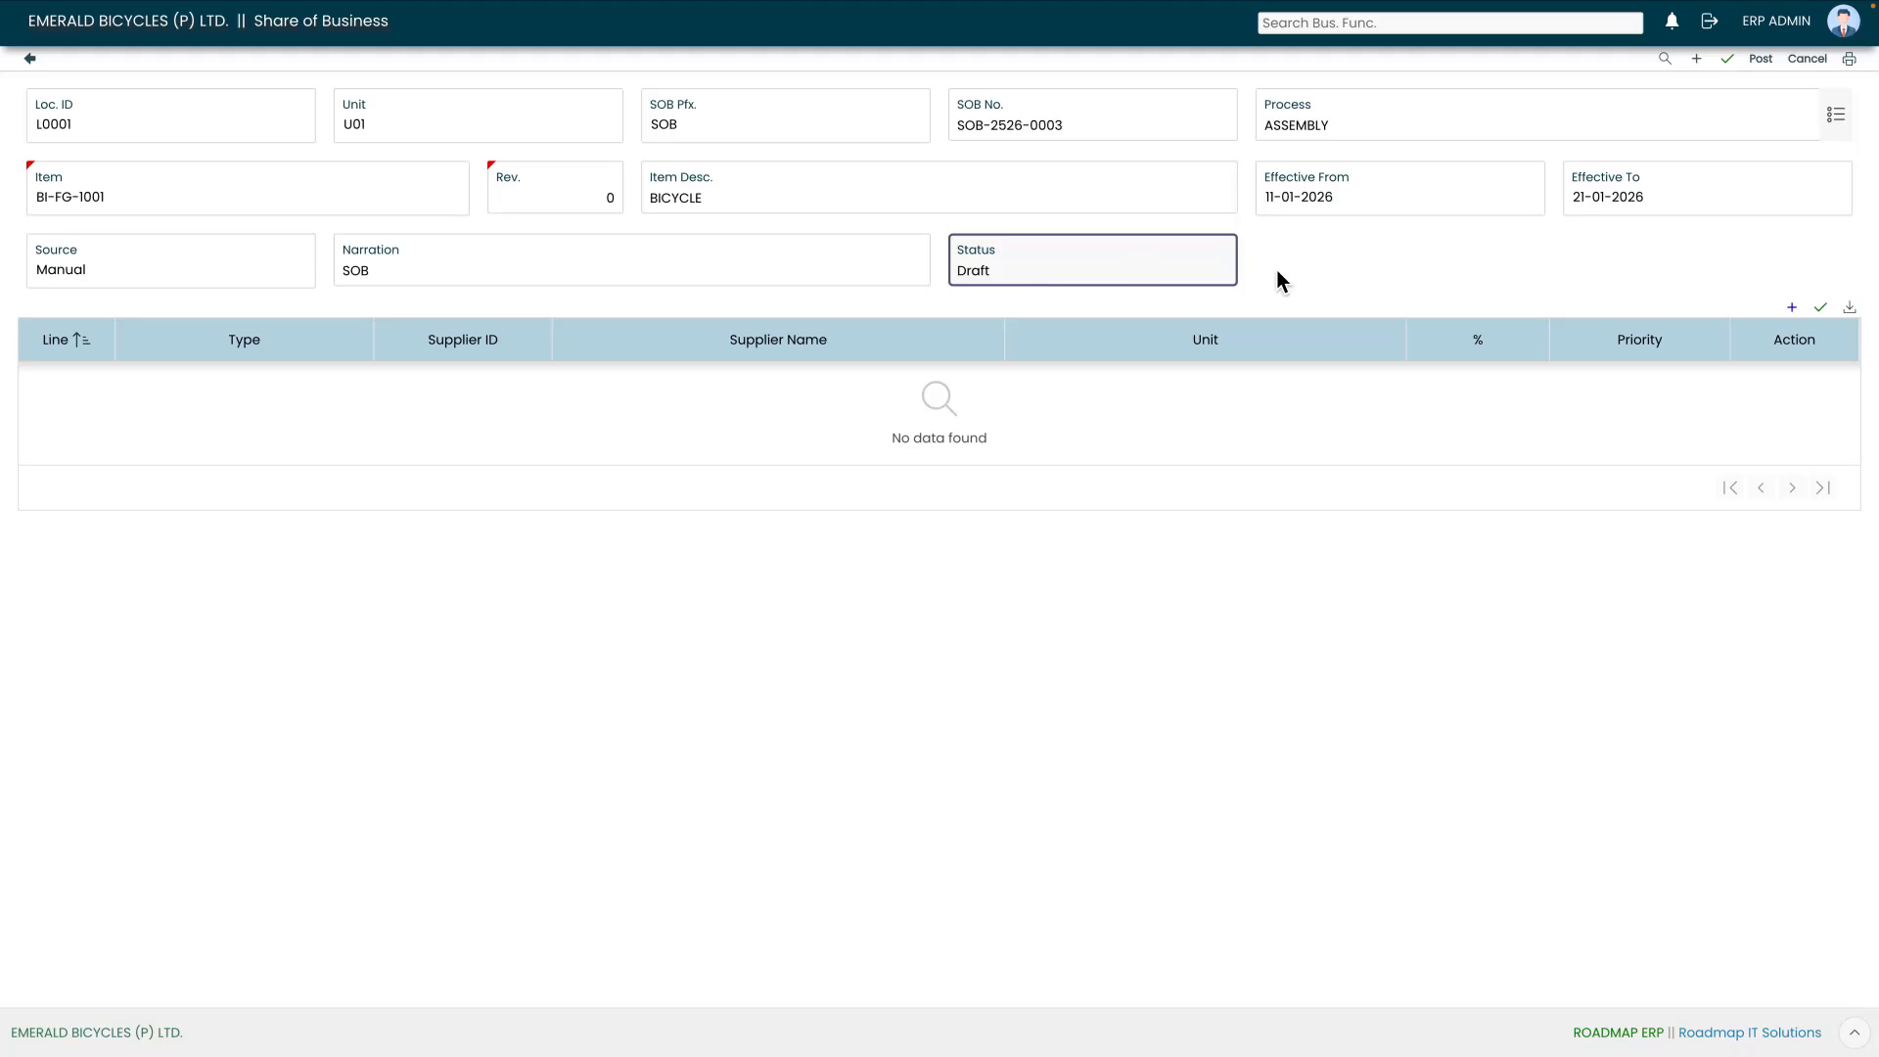
Step: Add a Purchase line with supplier SUPP001, ABRAMI PRECISION WORKS
click(1792, 308)
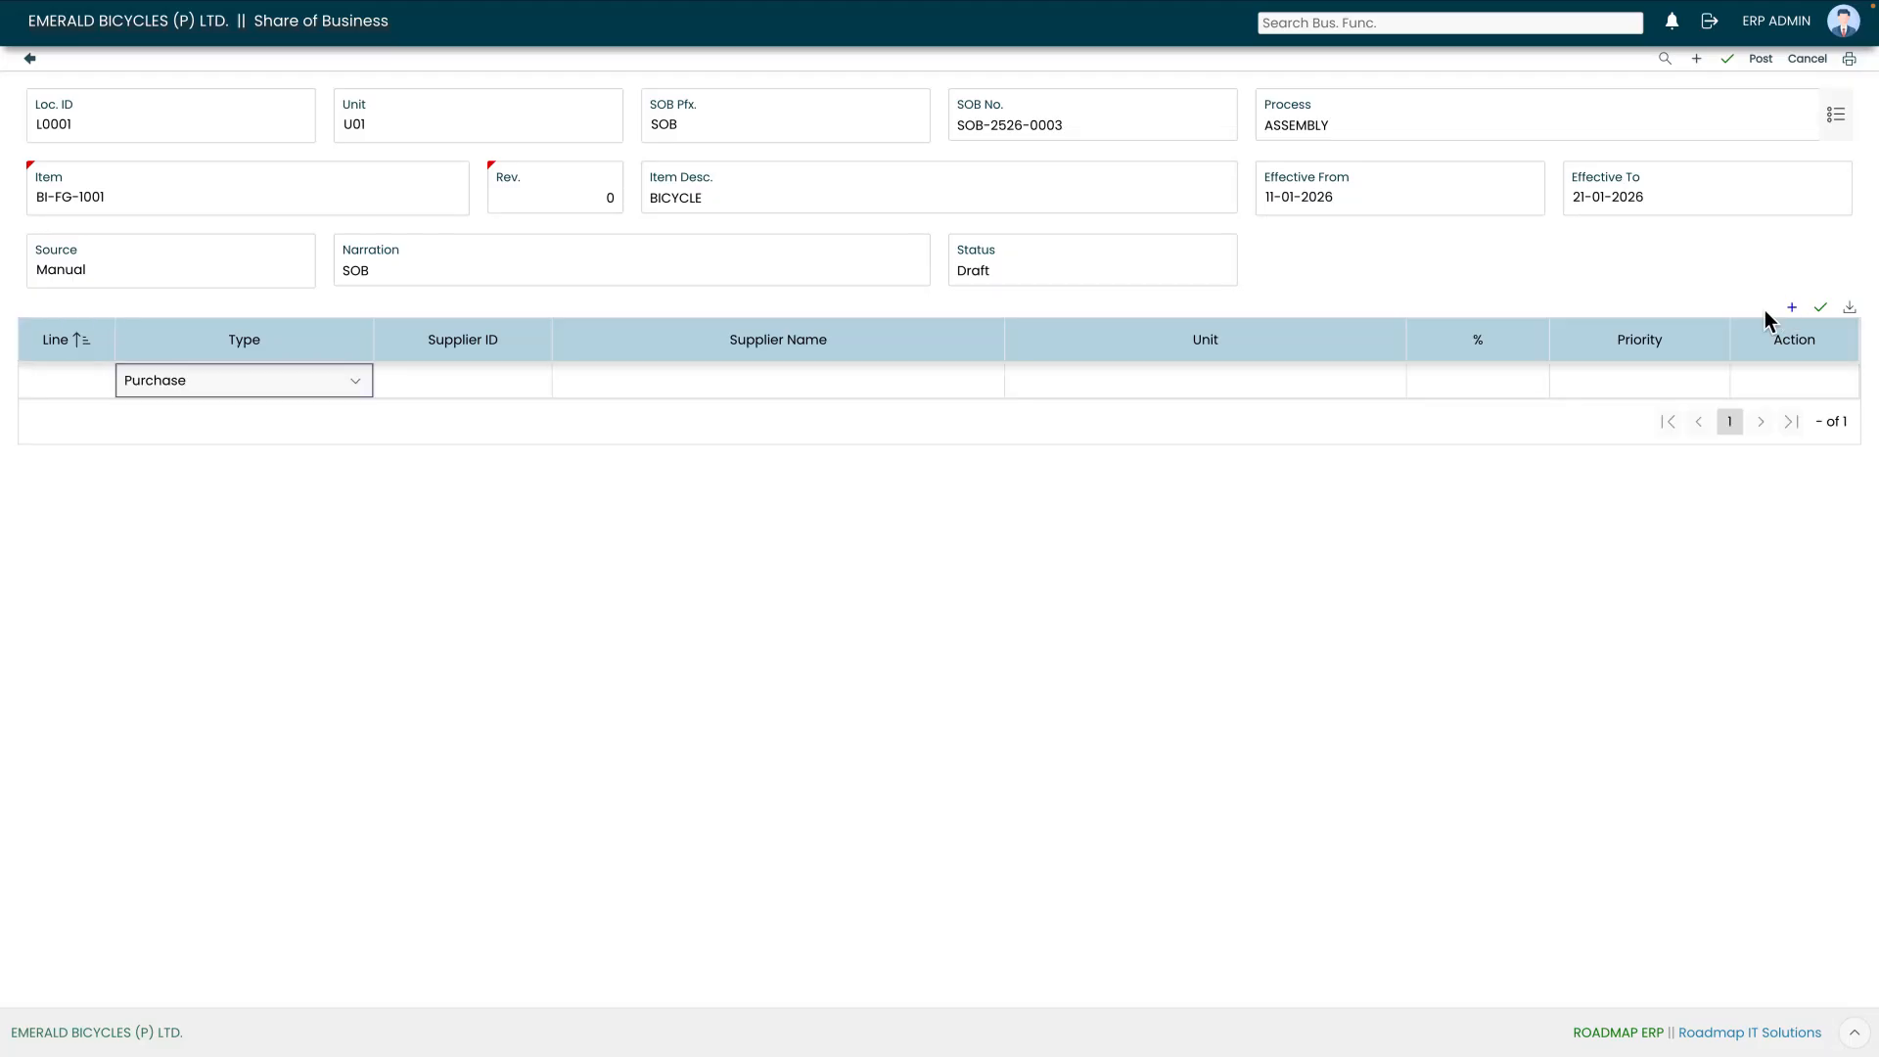
click(353, 386)
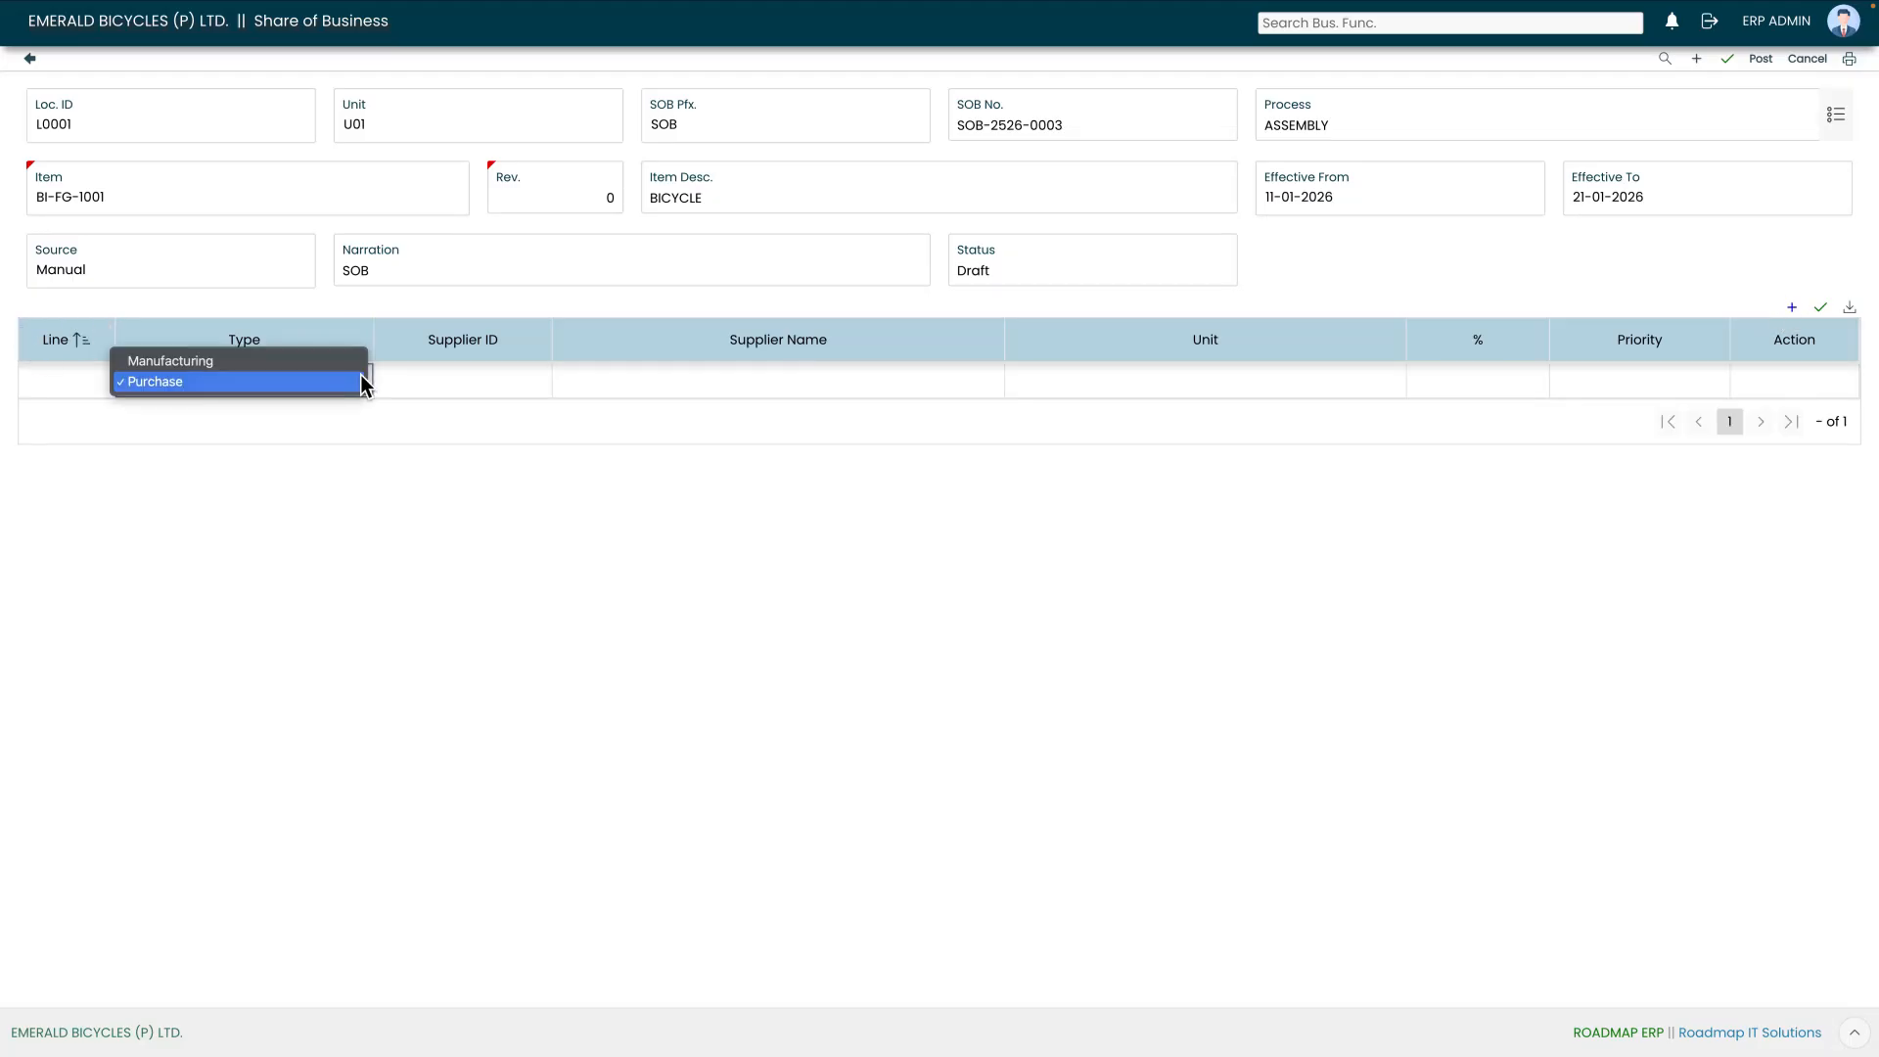
click(417, 381)
click(529, 388)
click(538, 384)
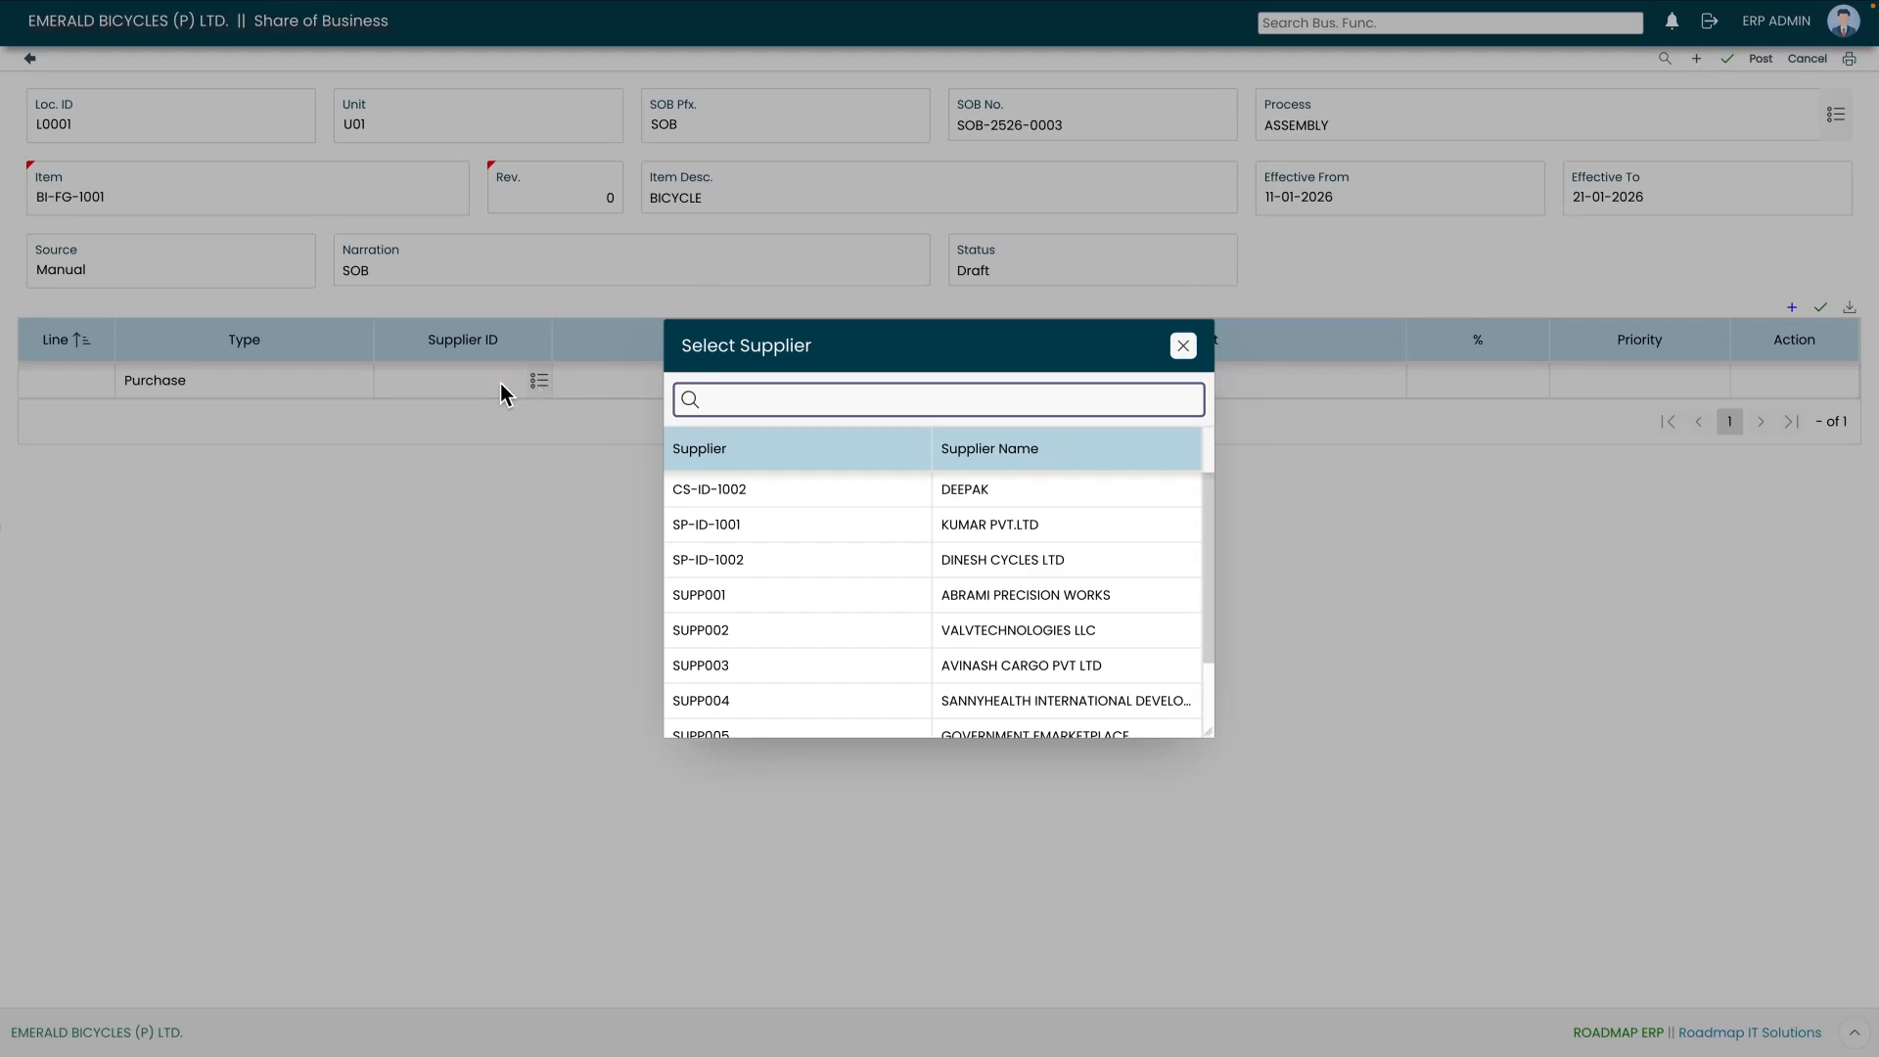
click(974, 594)
Step: Set the line's unit to U01, share to 100 % and priority to 1
click(1393, 379)
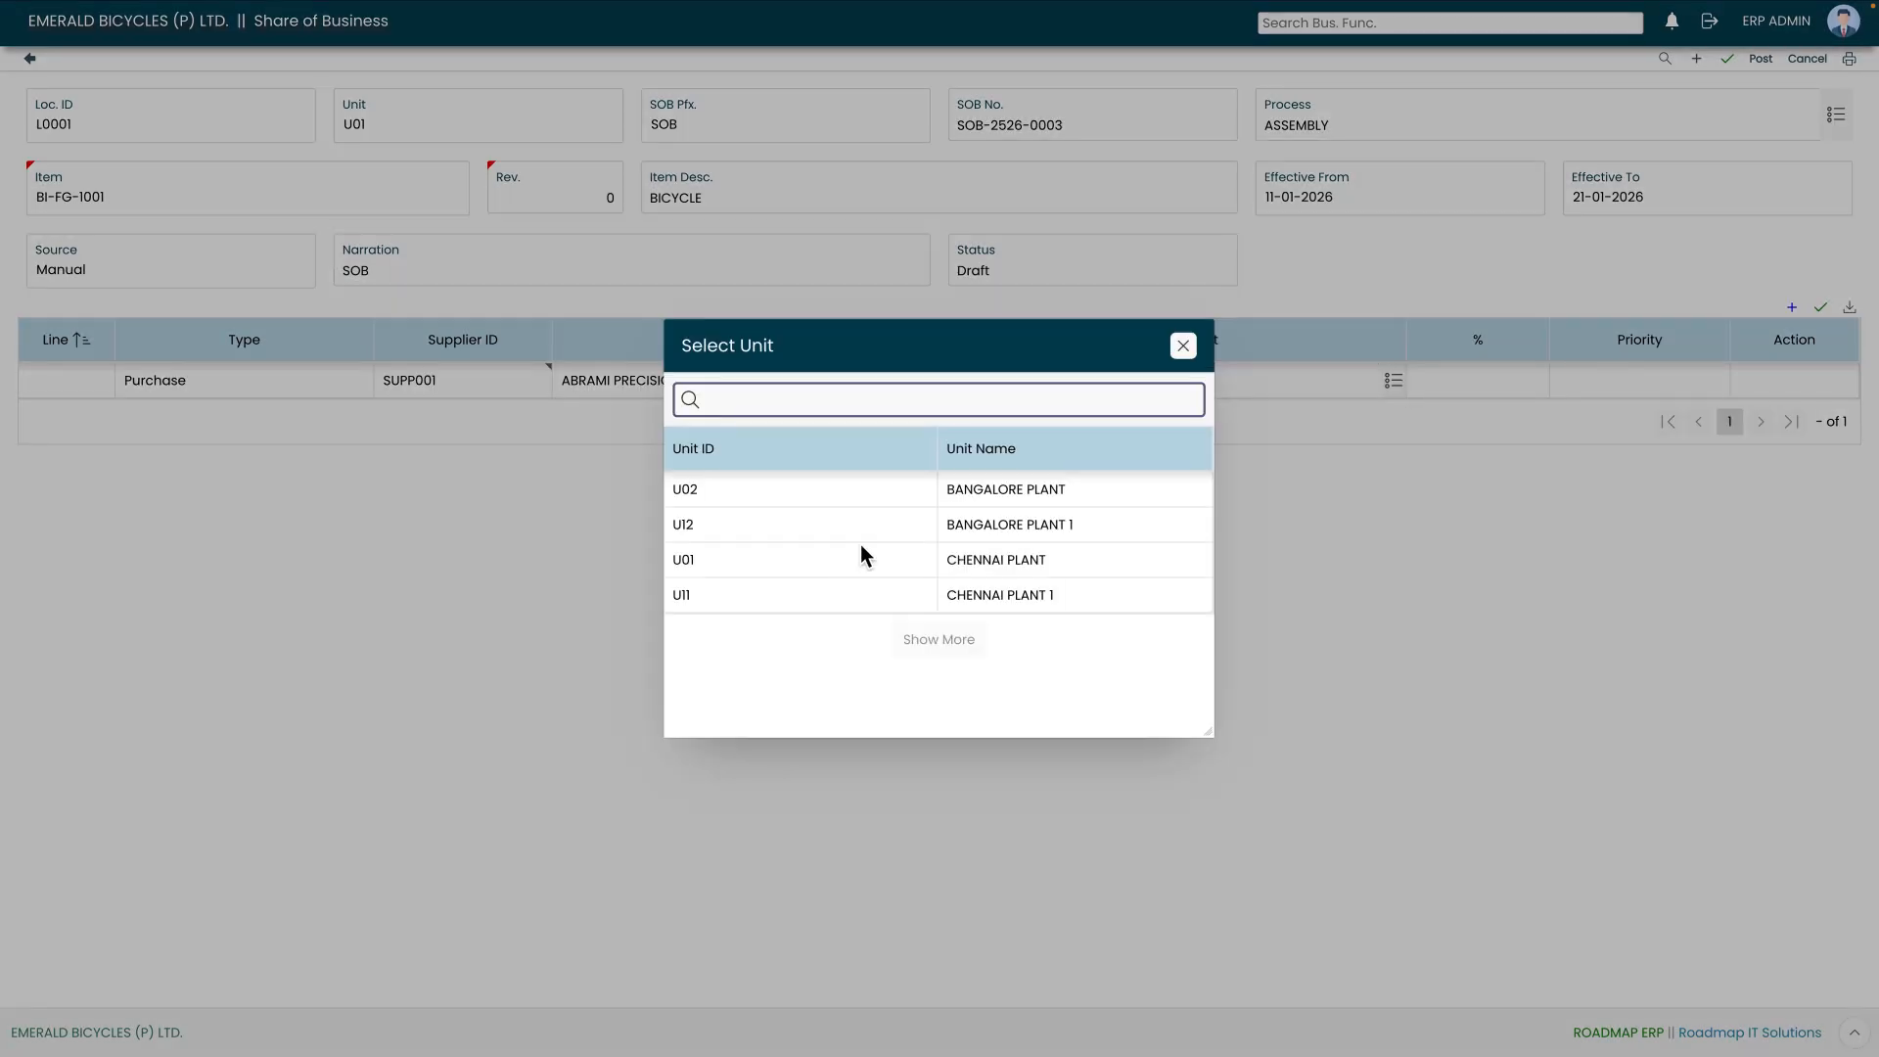
click(855, 566)
click(1481, 381)
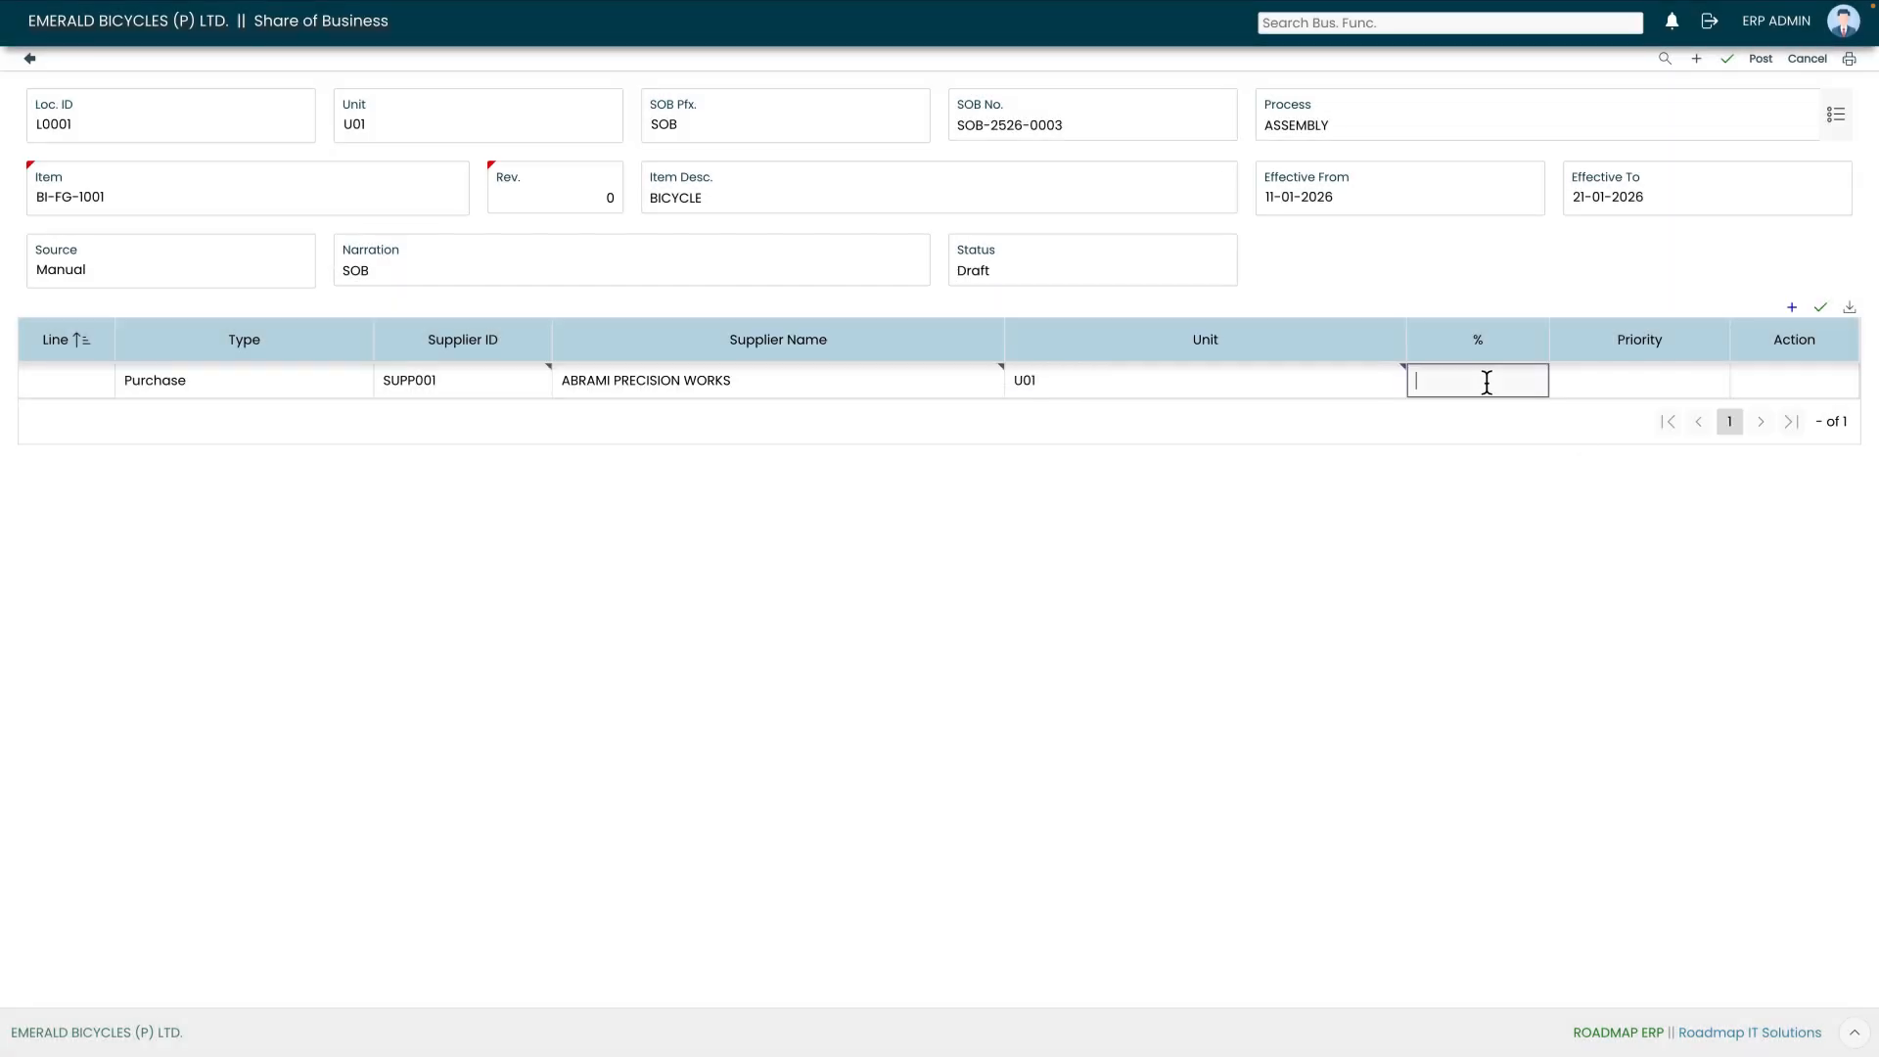
text(100)
click(1698, 385)
text(1)
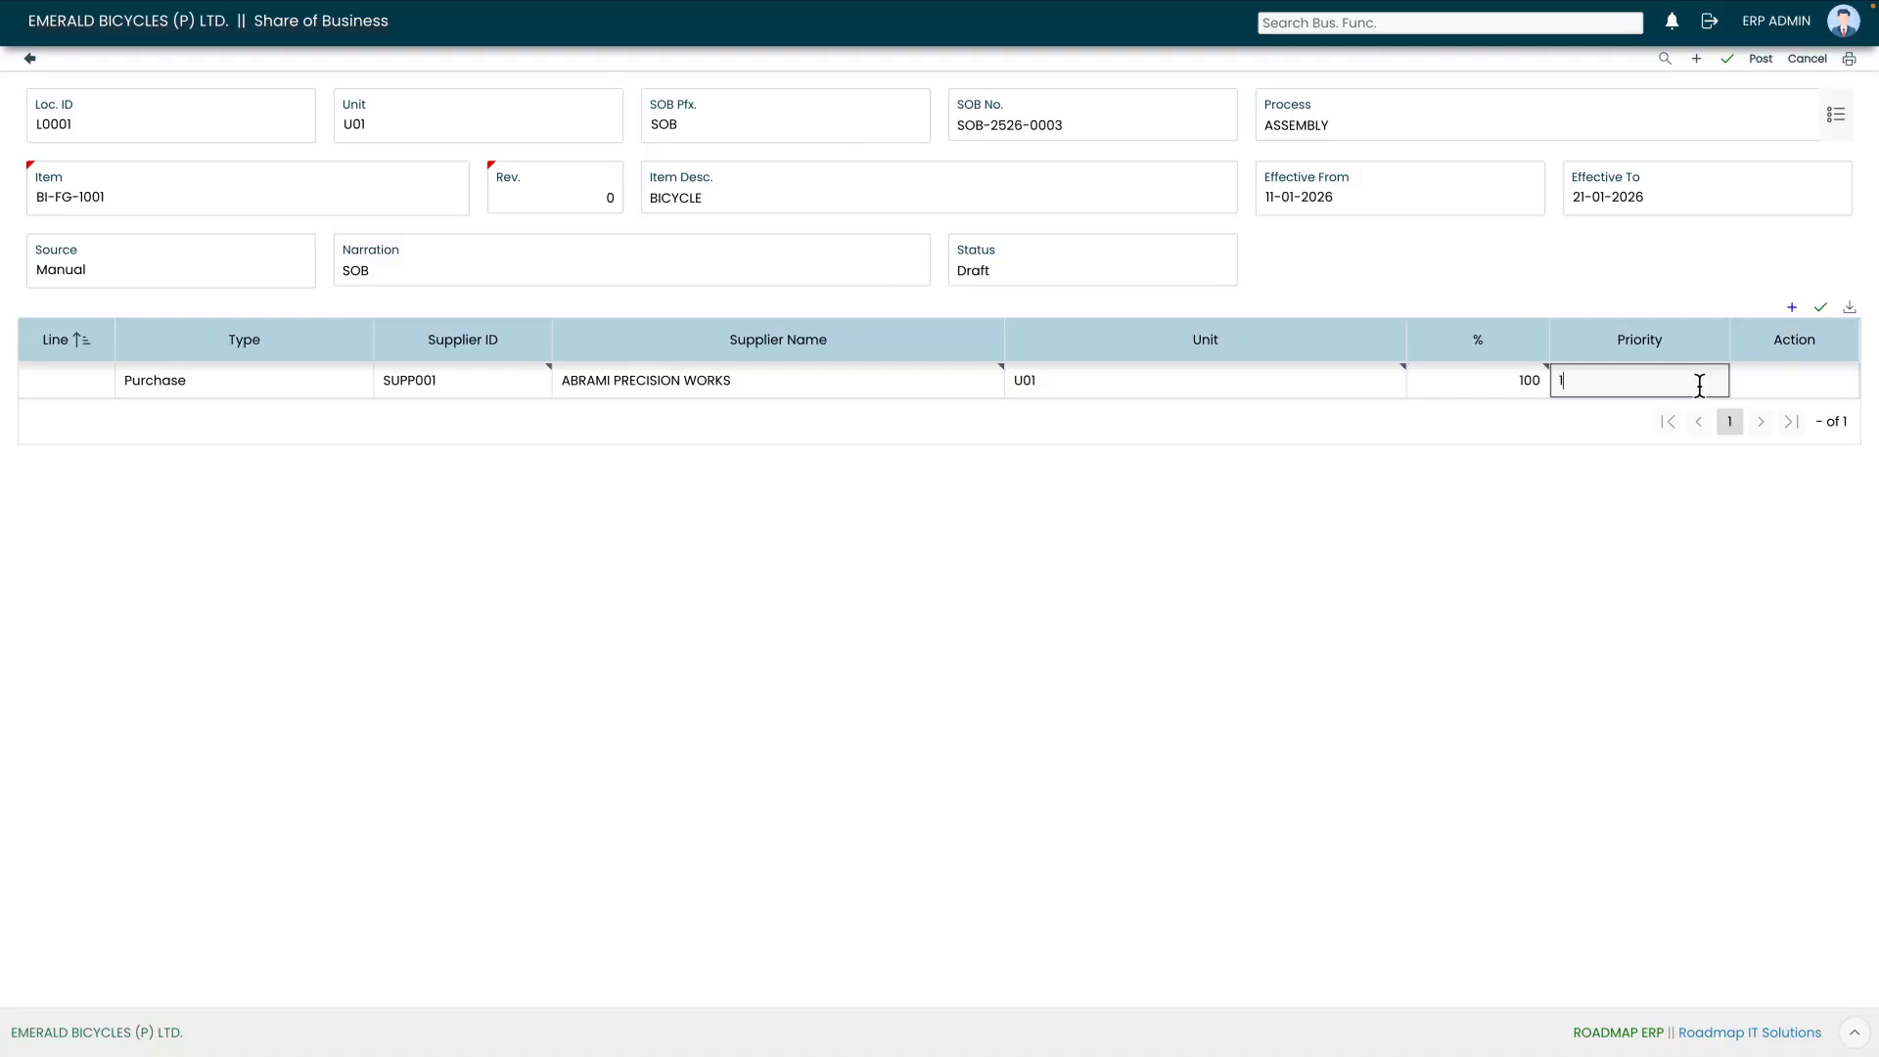
Step: Save the supplier line and the Share of Business record
click(1821, 309)
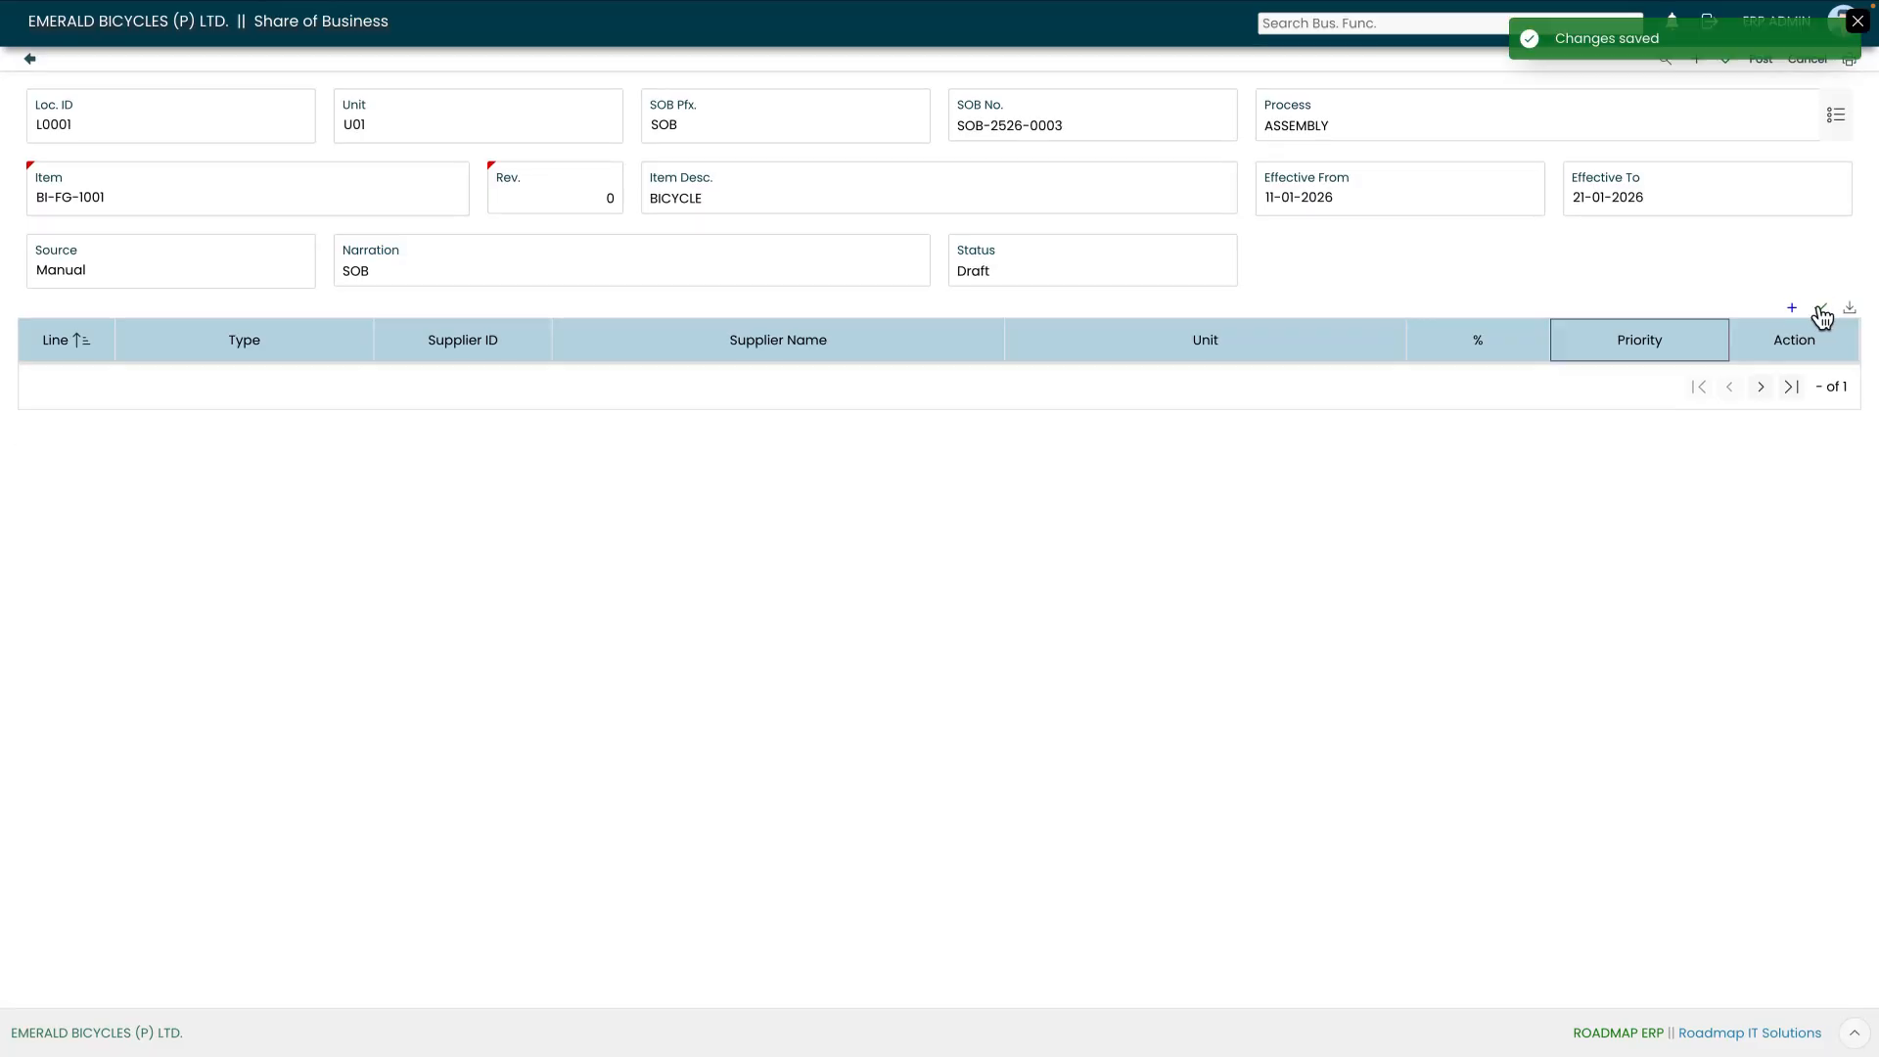
click(1857, 20)
click(1727, 62)
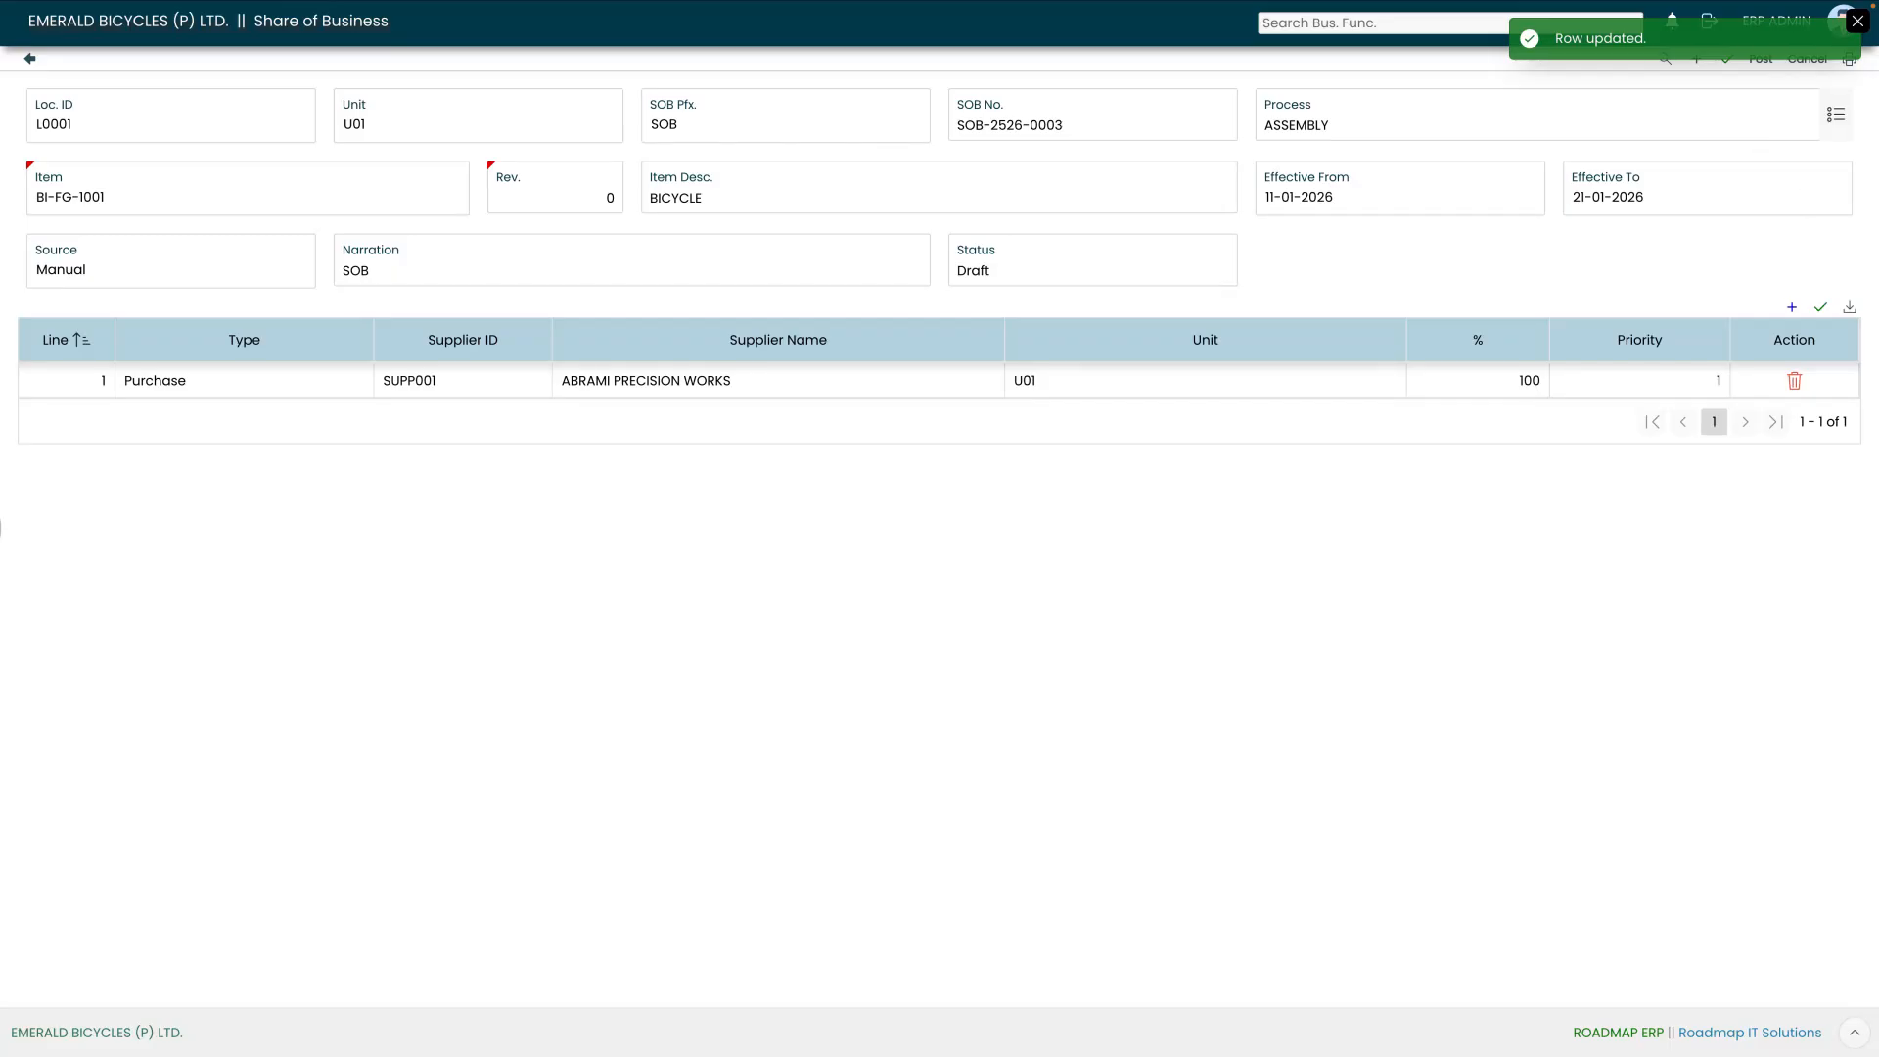
click(1857, 21)
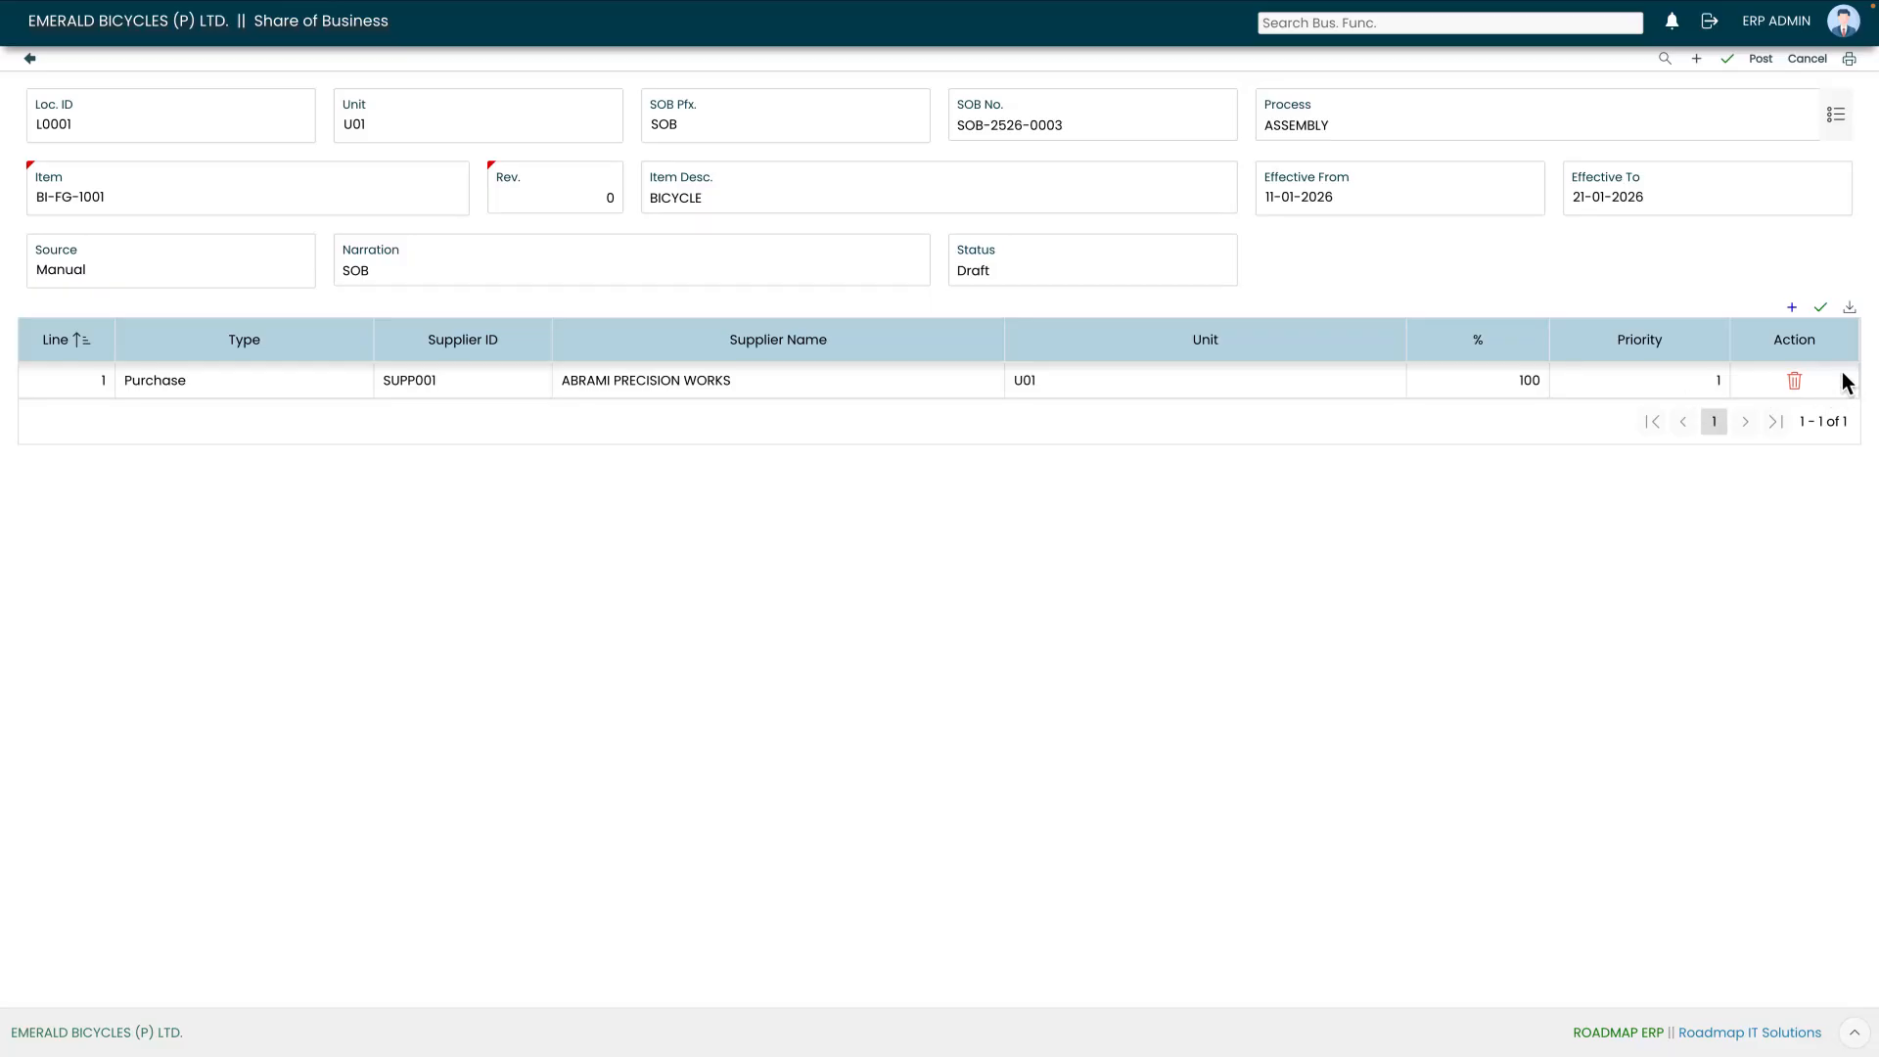
Step: Post the document for approval, forwarding it to employee EMP002 with priority MEDIUM
mouse_move(1806, 78)
click(1761, 61)
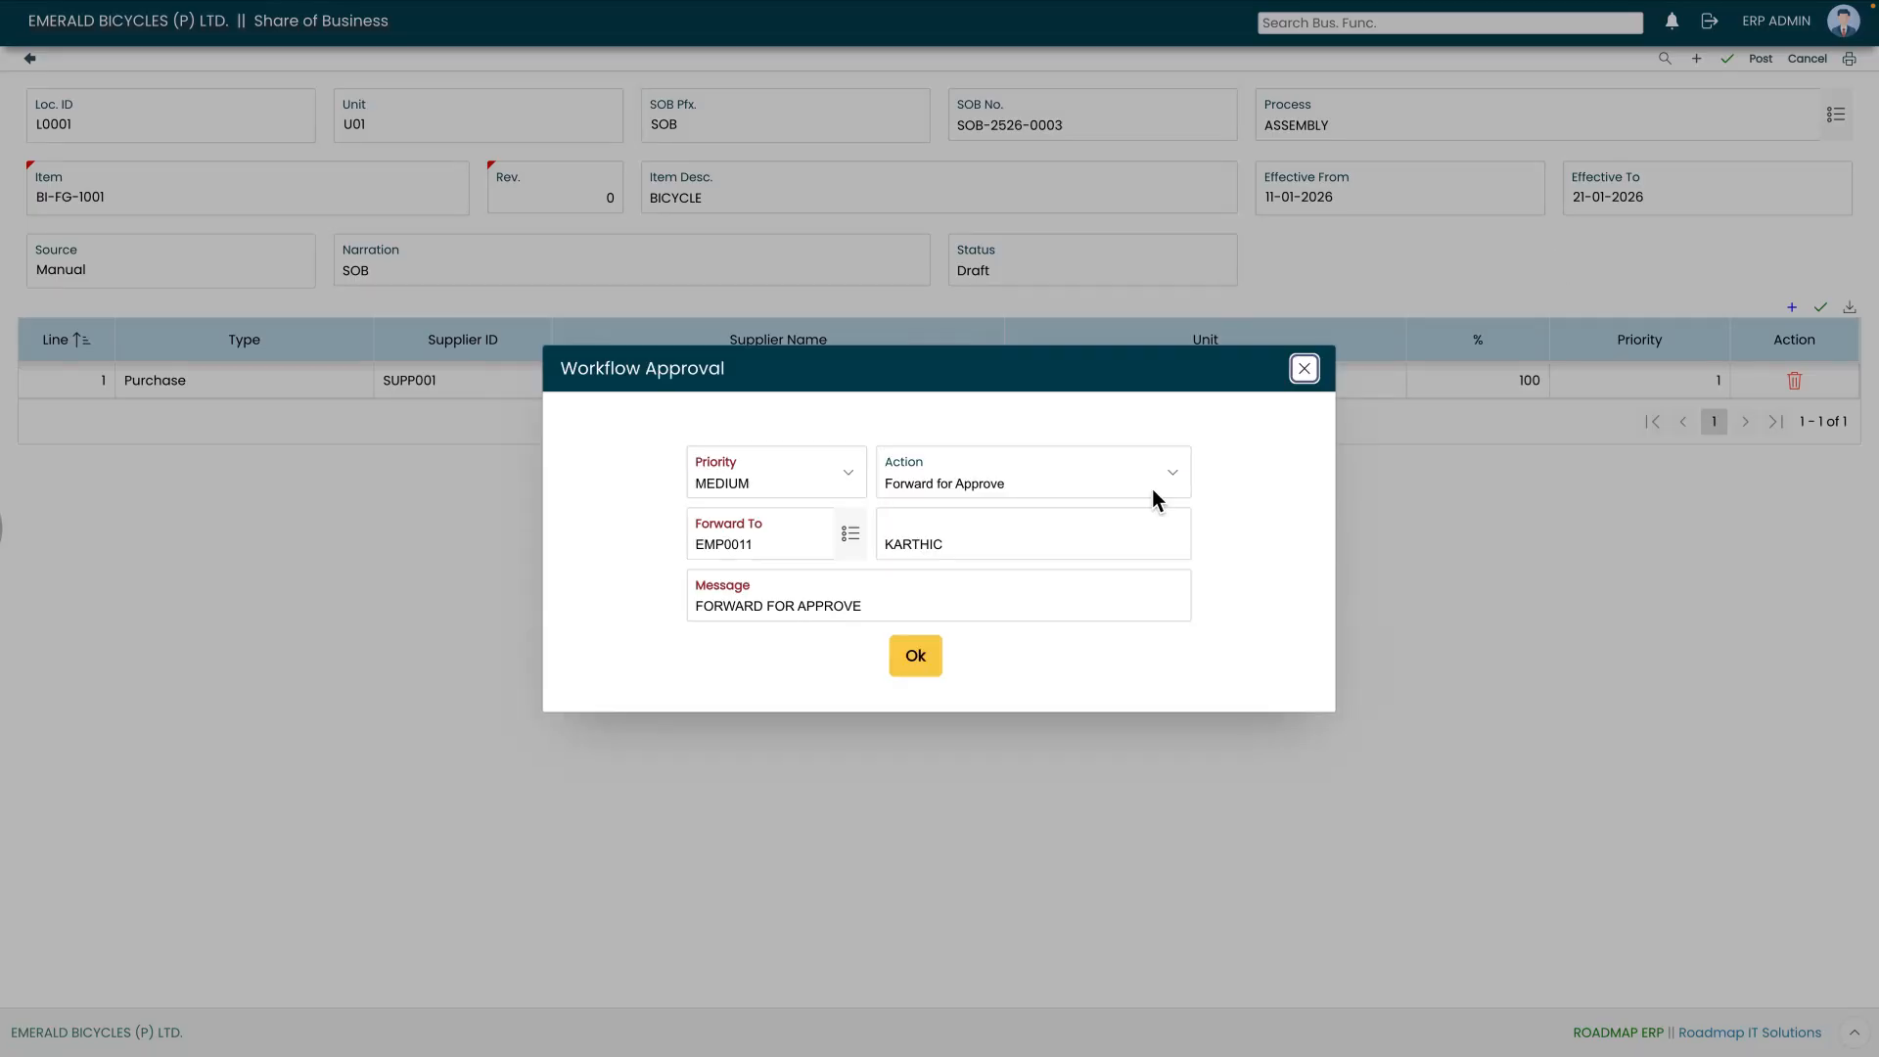
click(850, 537)
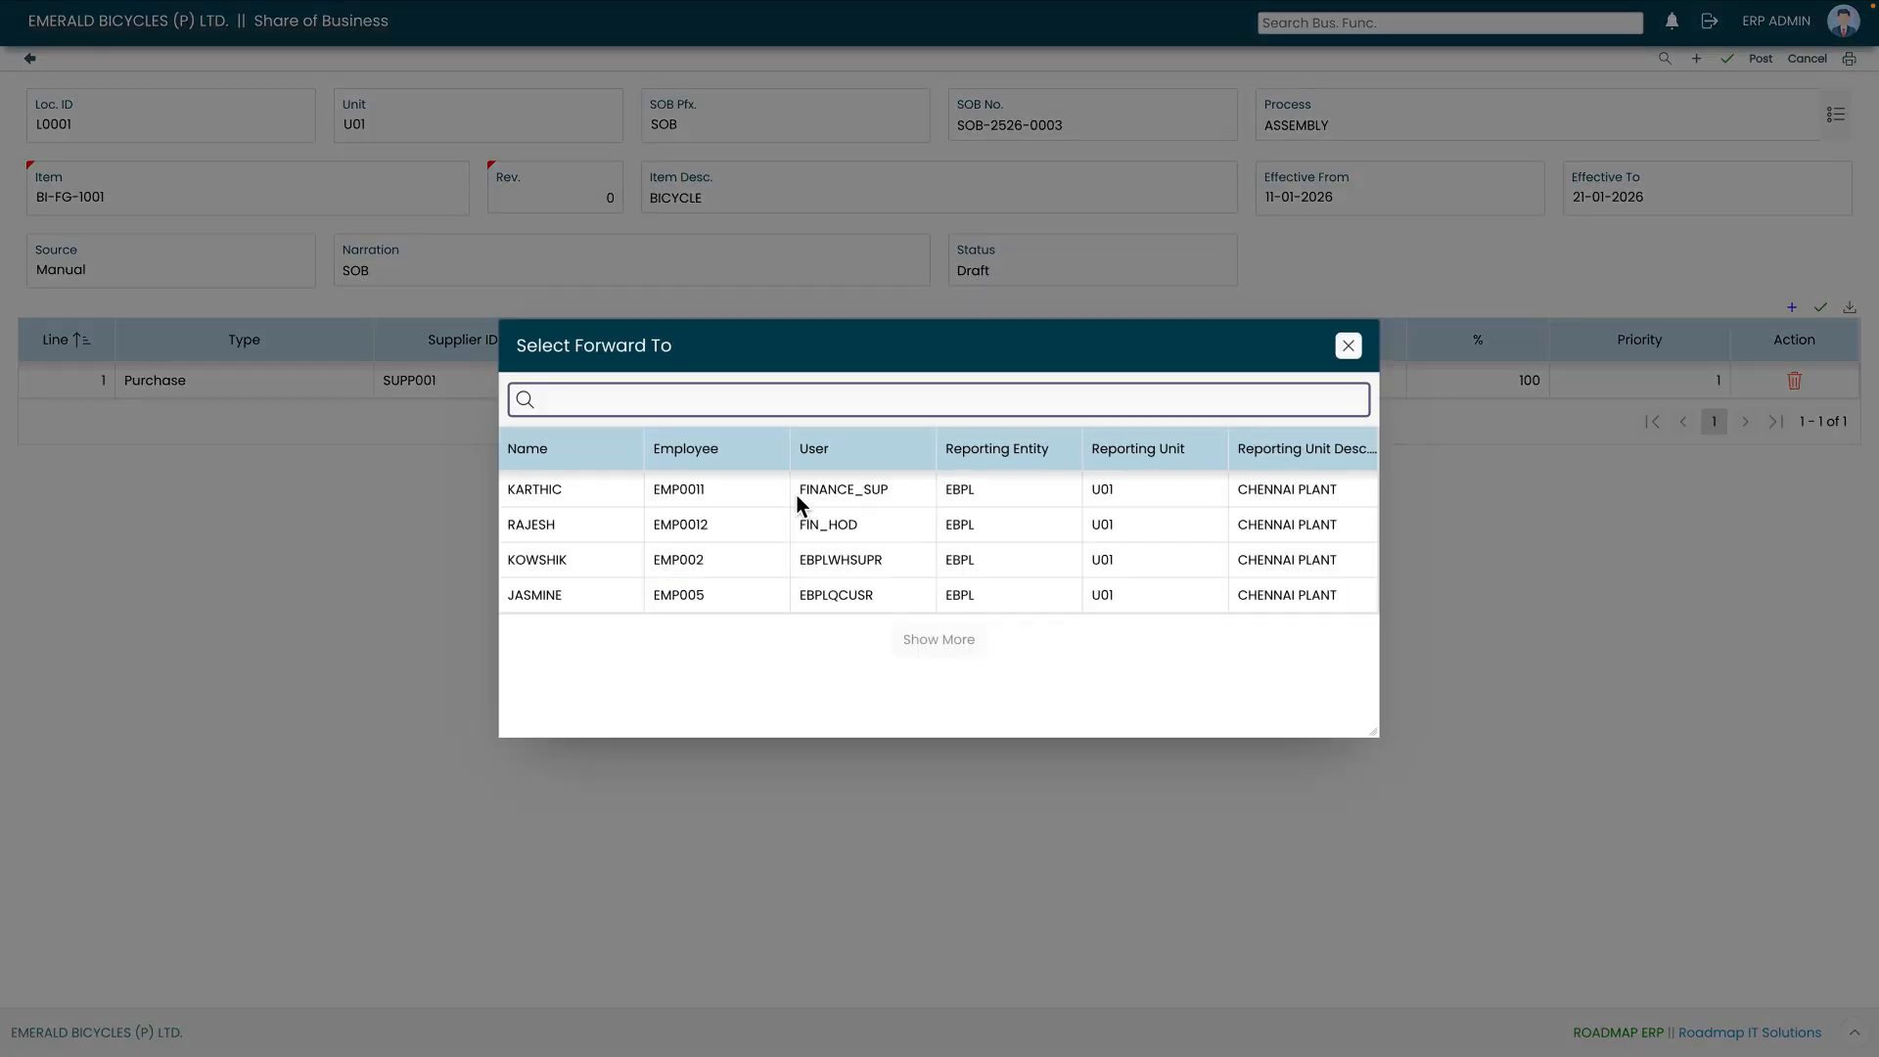
click(688, 561)
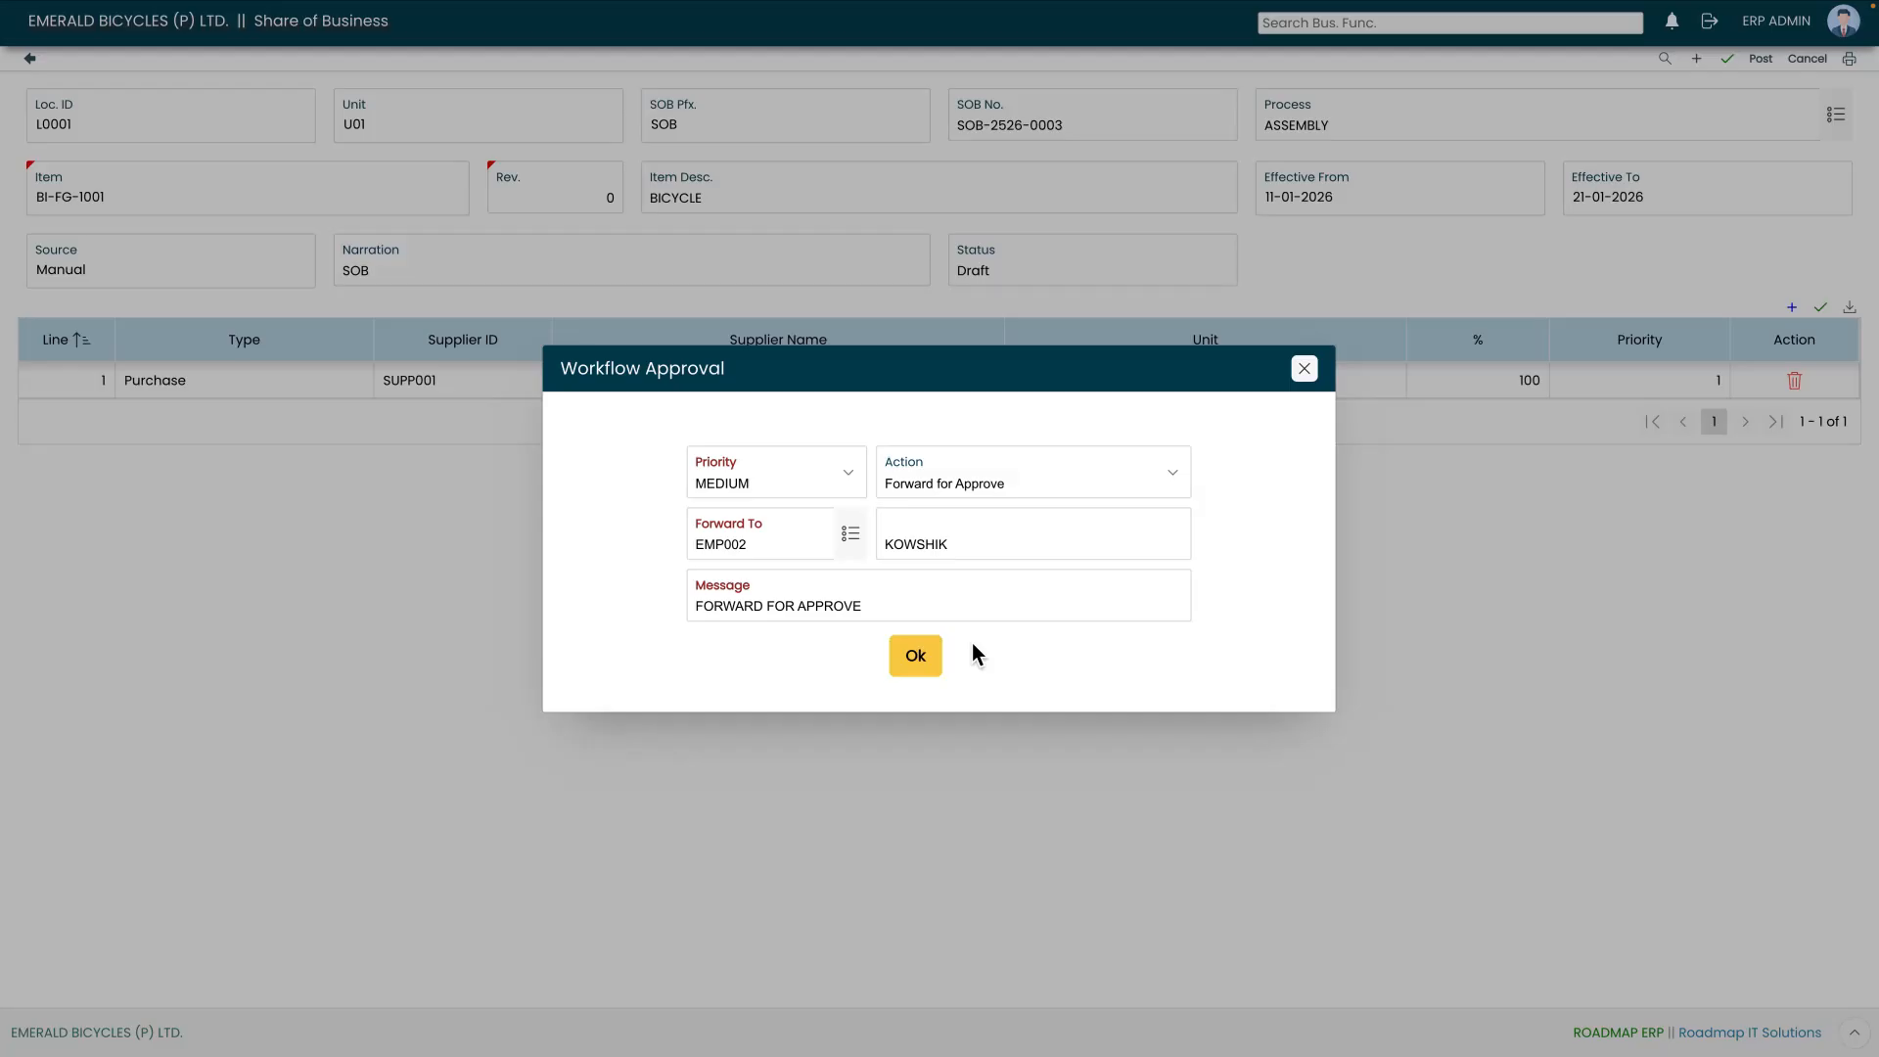
click(916, 666)
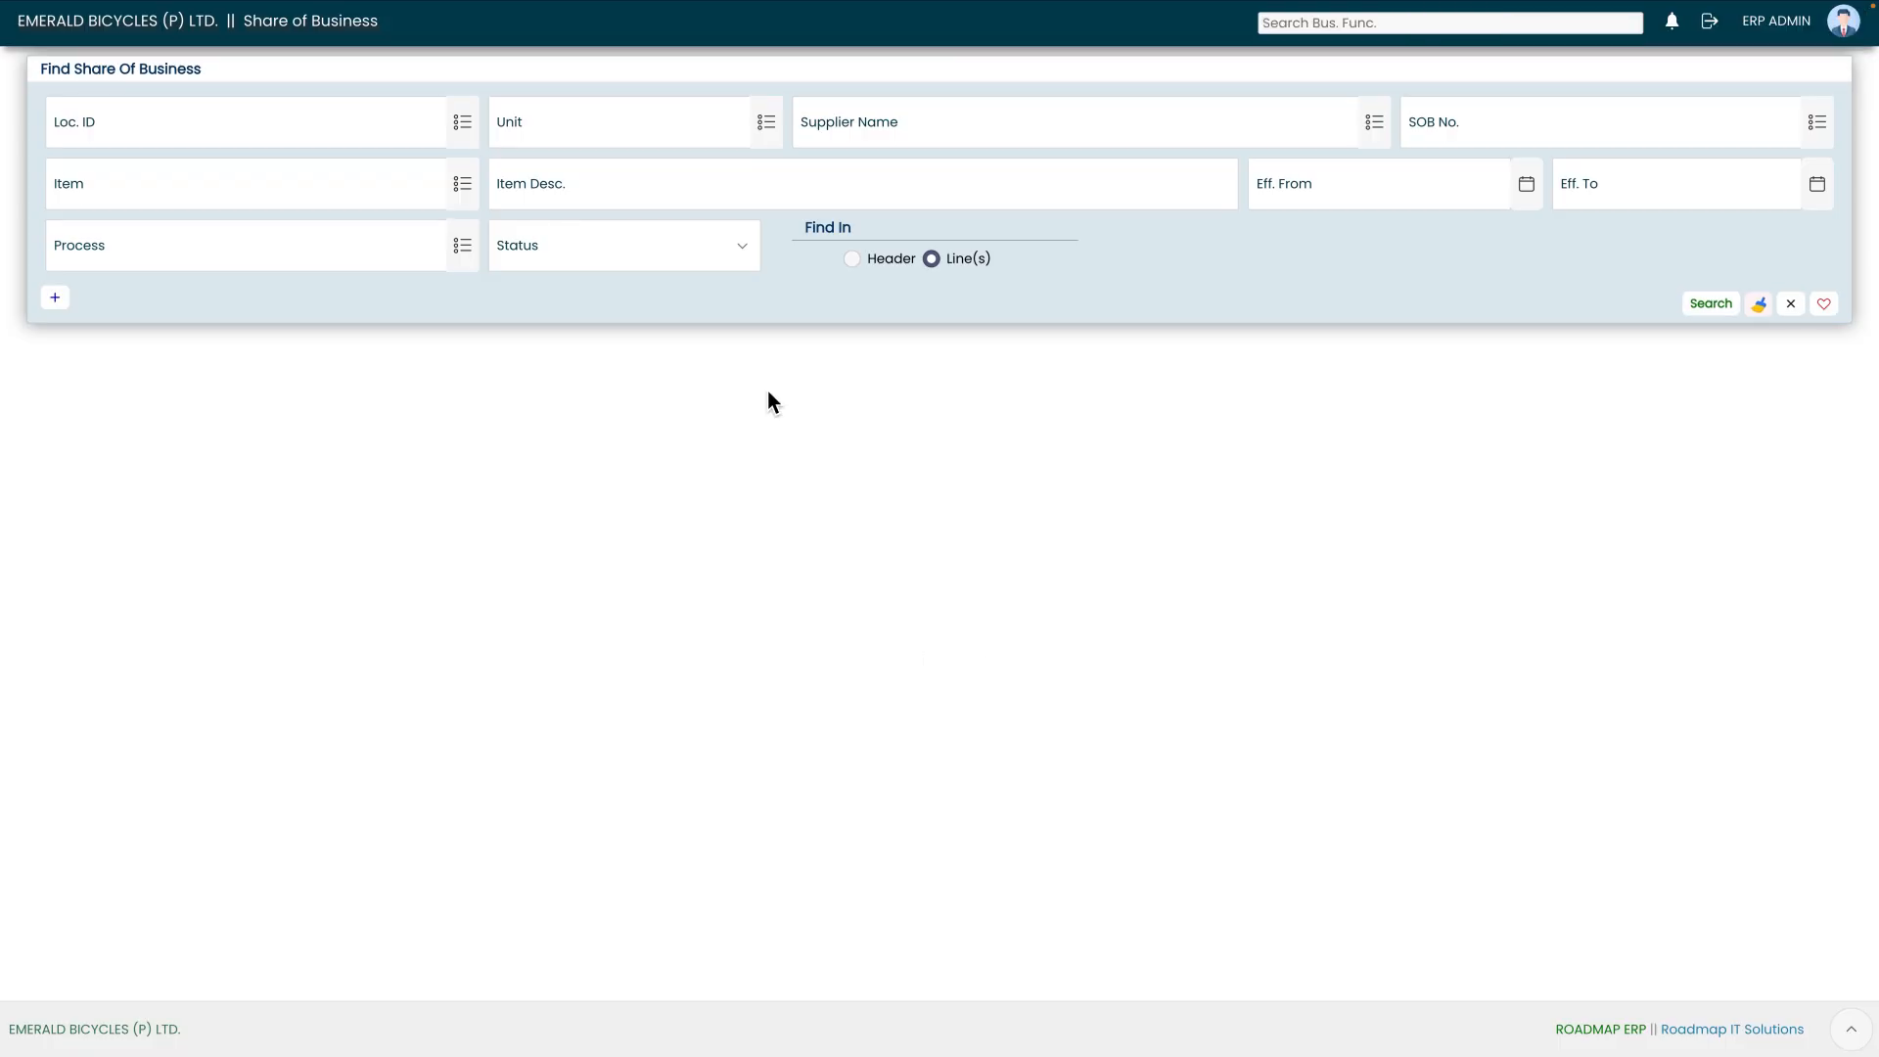
Step: Search for share of business SOB-2526-0003 and open it from the results
click(1828, 127)
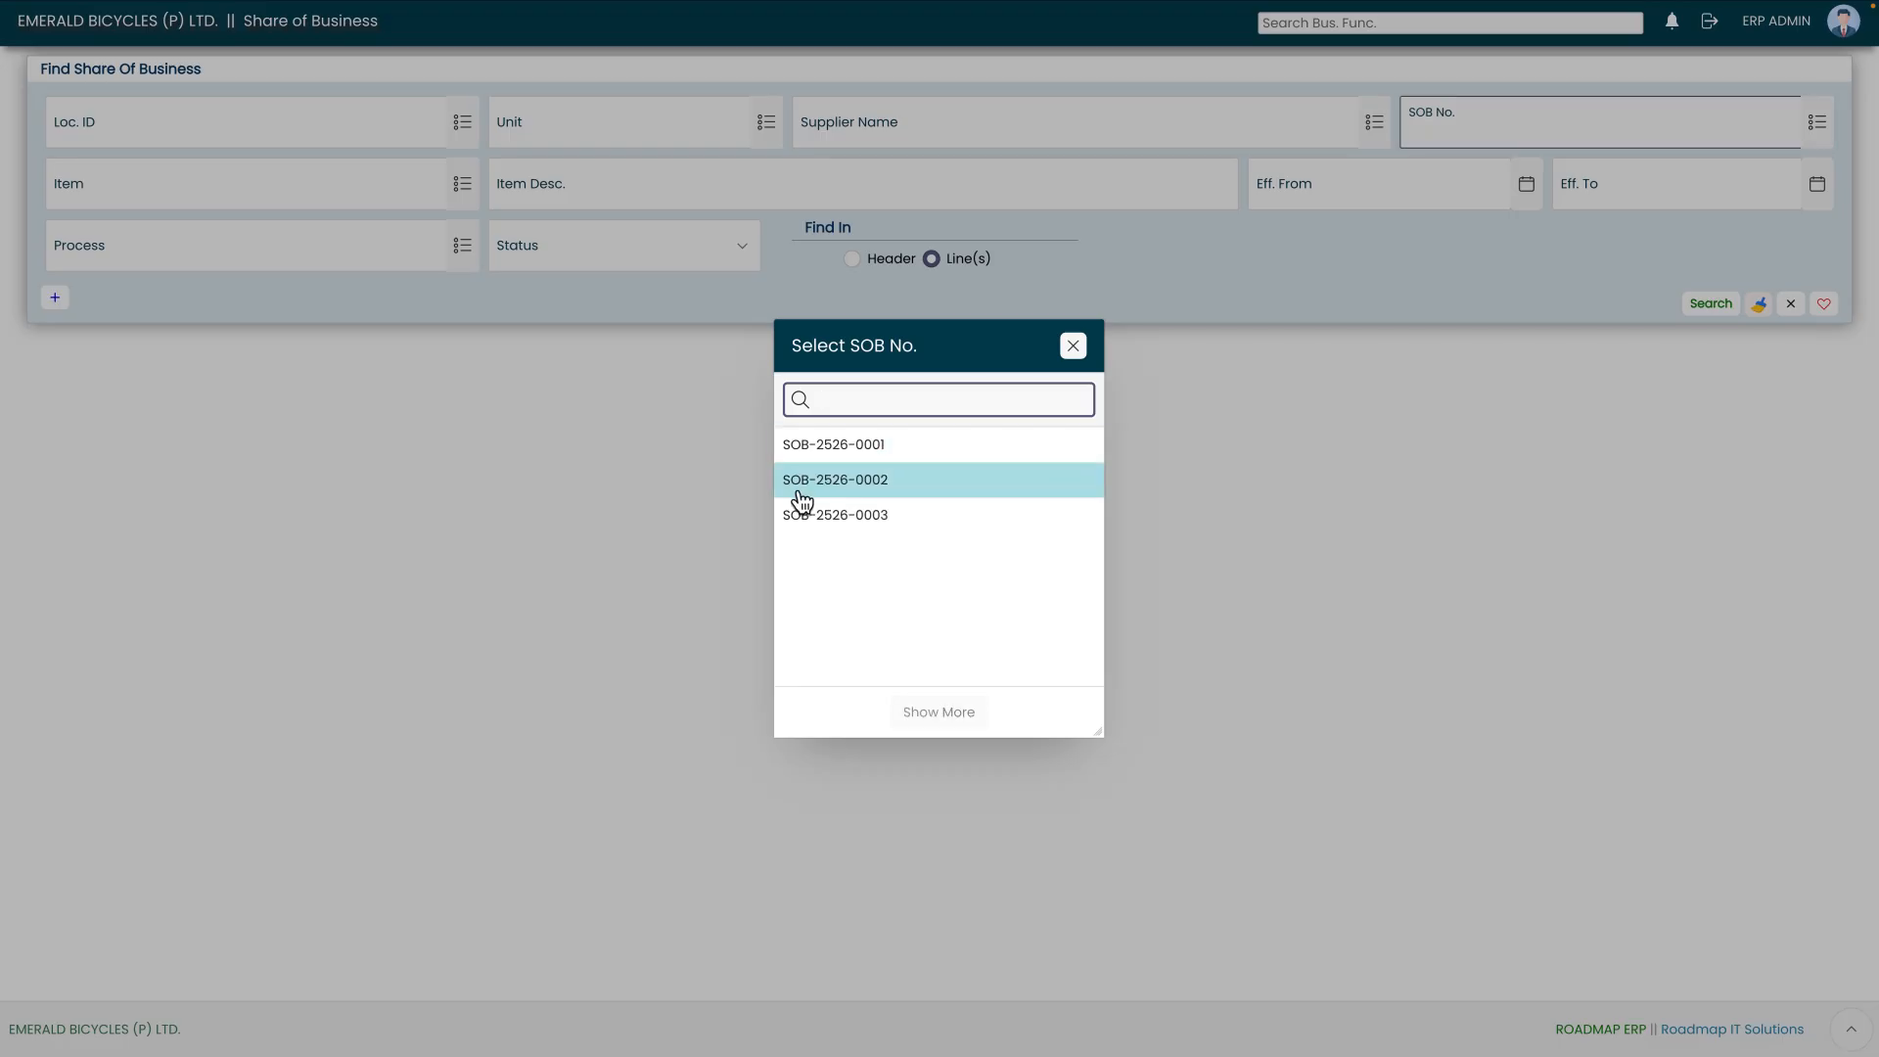
click(884, 516)
click(1711, 305)
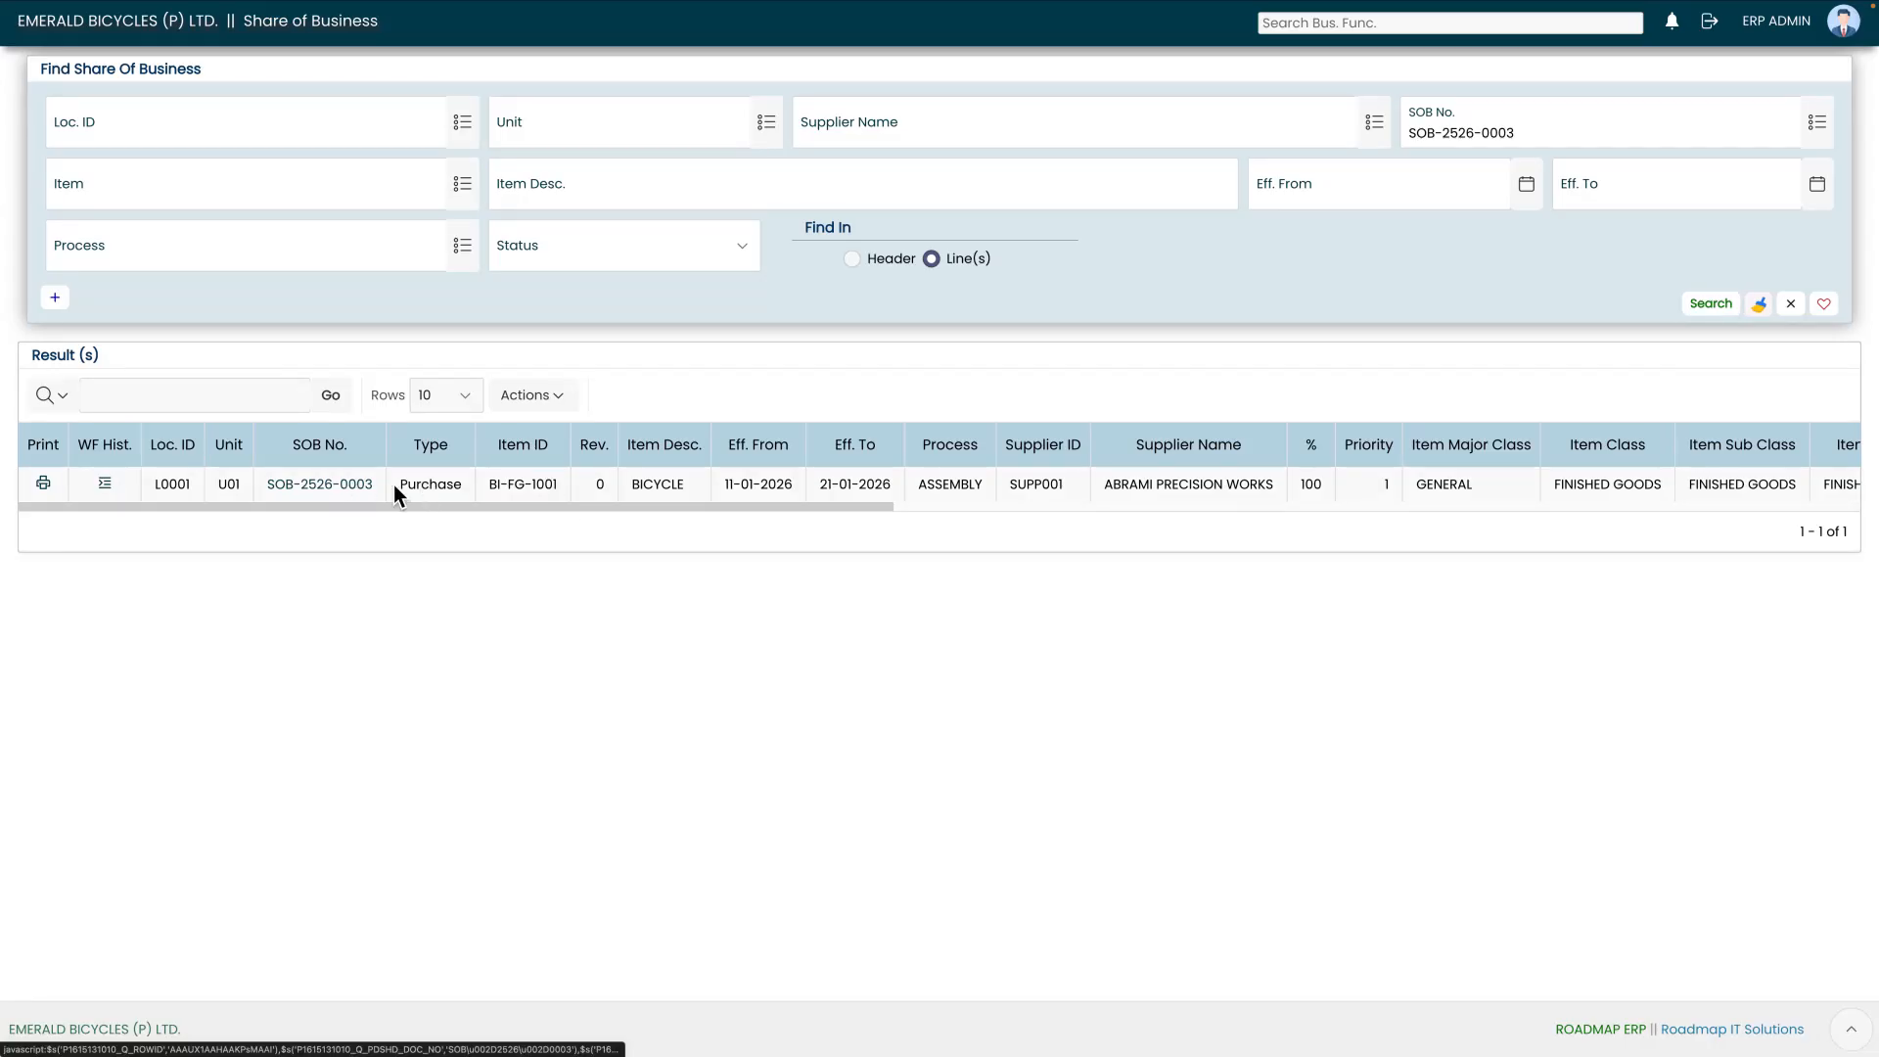
click(318, 488)
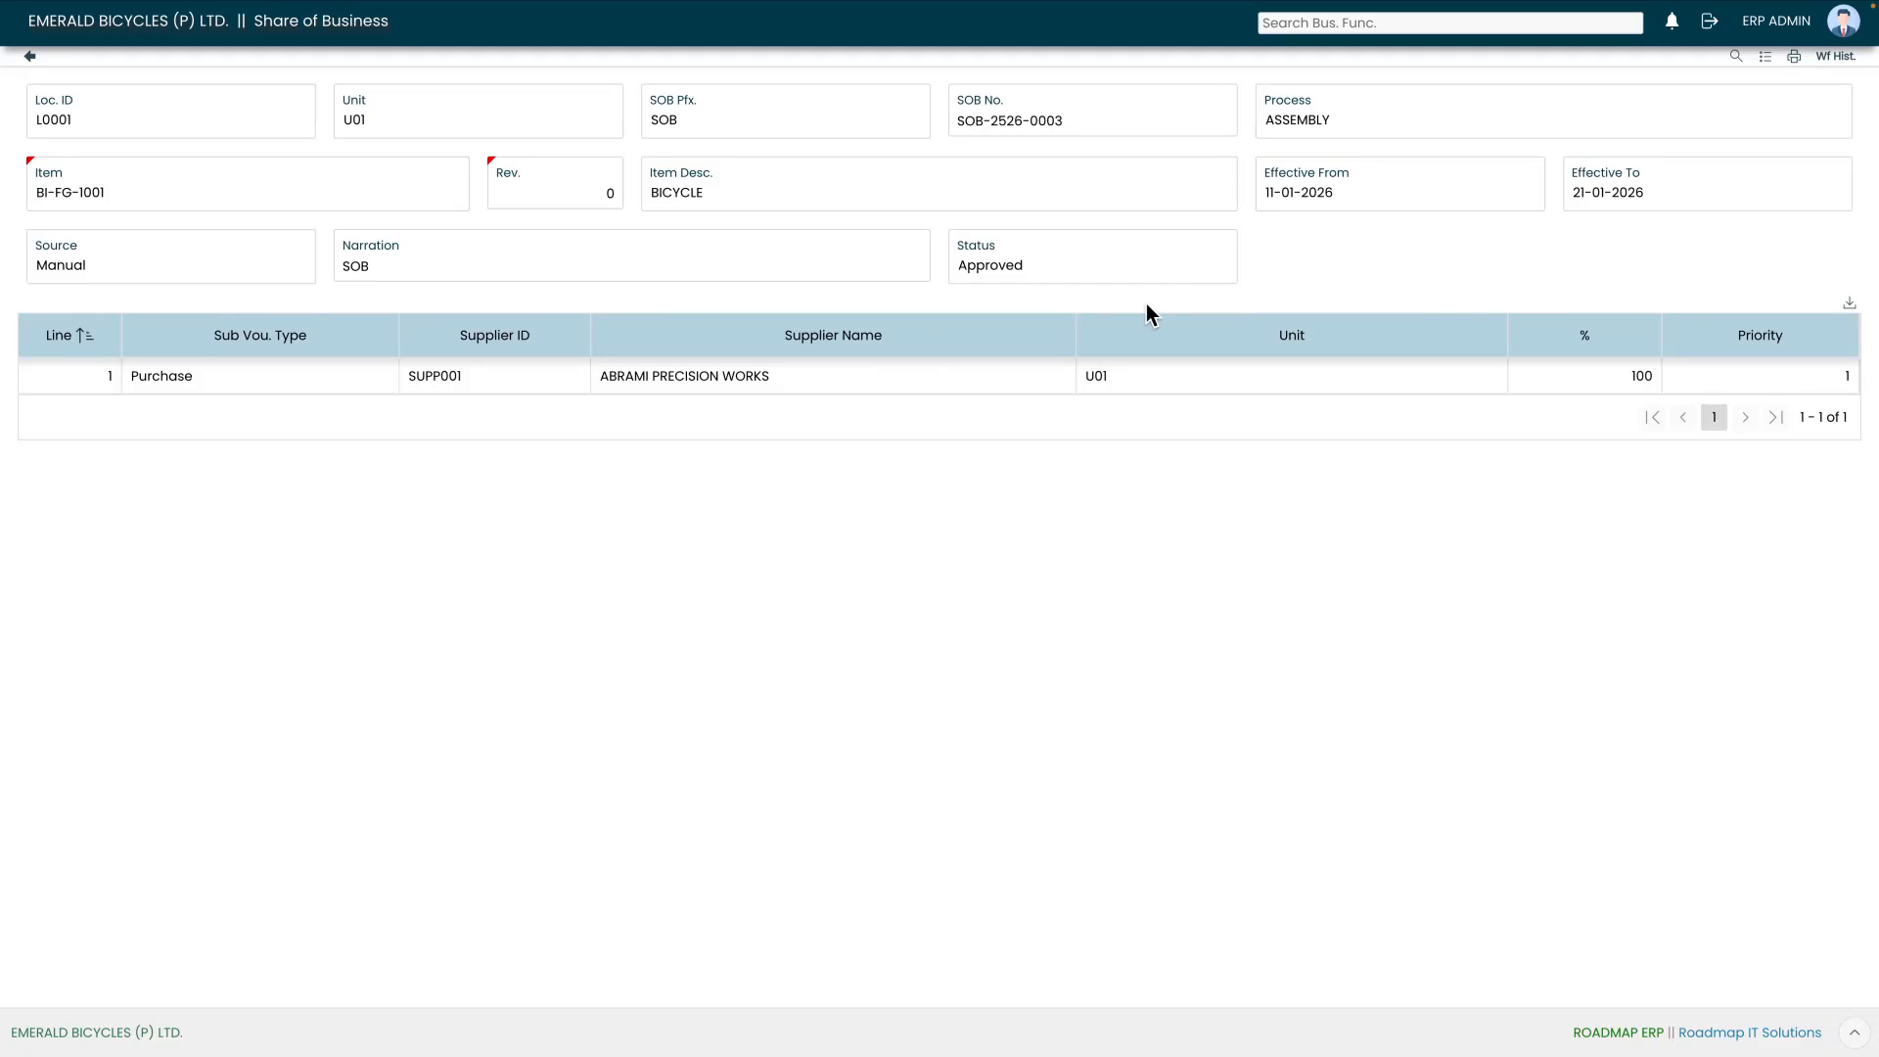
Step: Print the opened Share of Business document and close the print preview
drag(964, 274, 1078, 275)
click(1100, 298)
click(1796, 58)
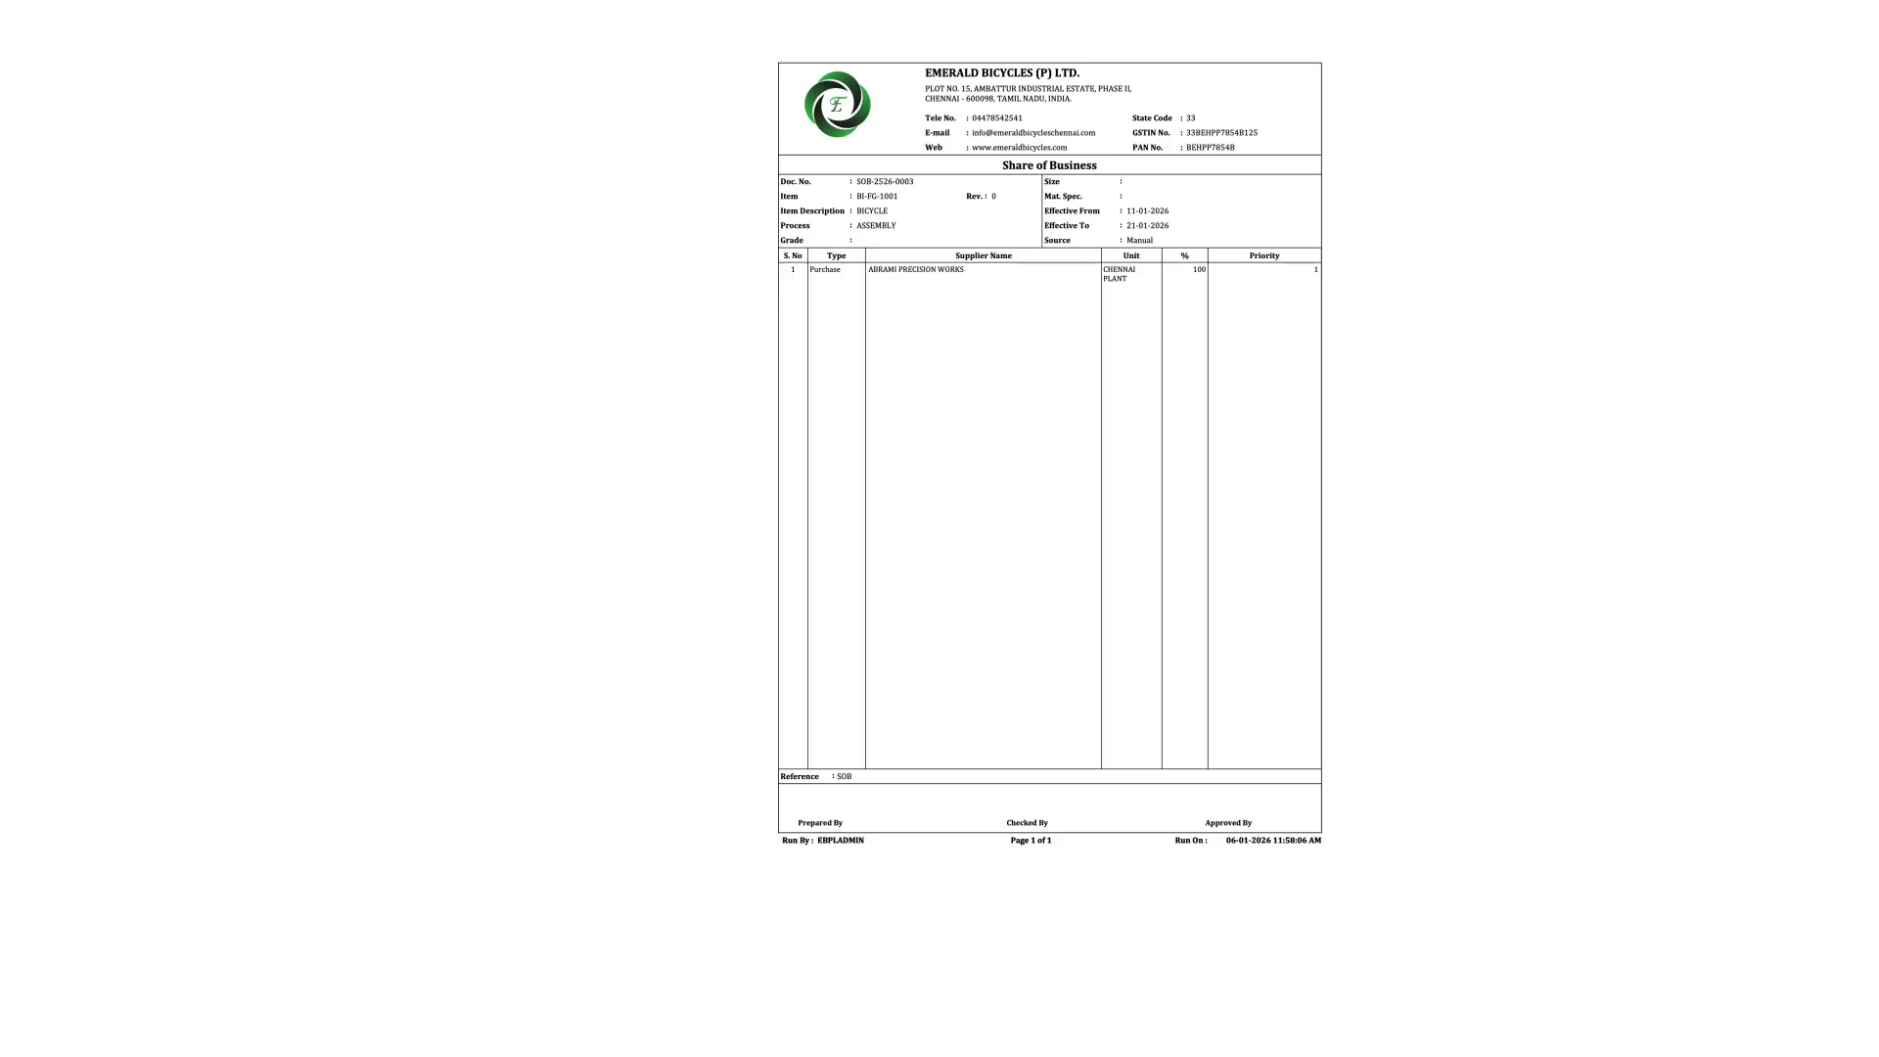
key(super+w)
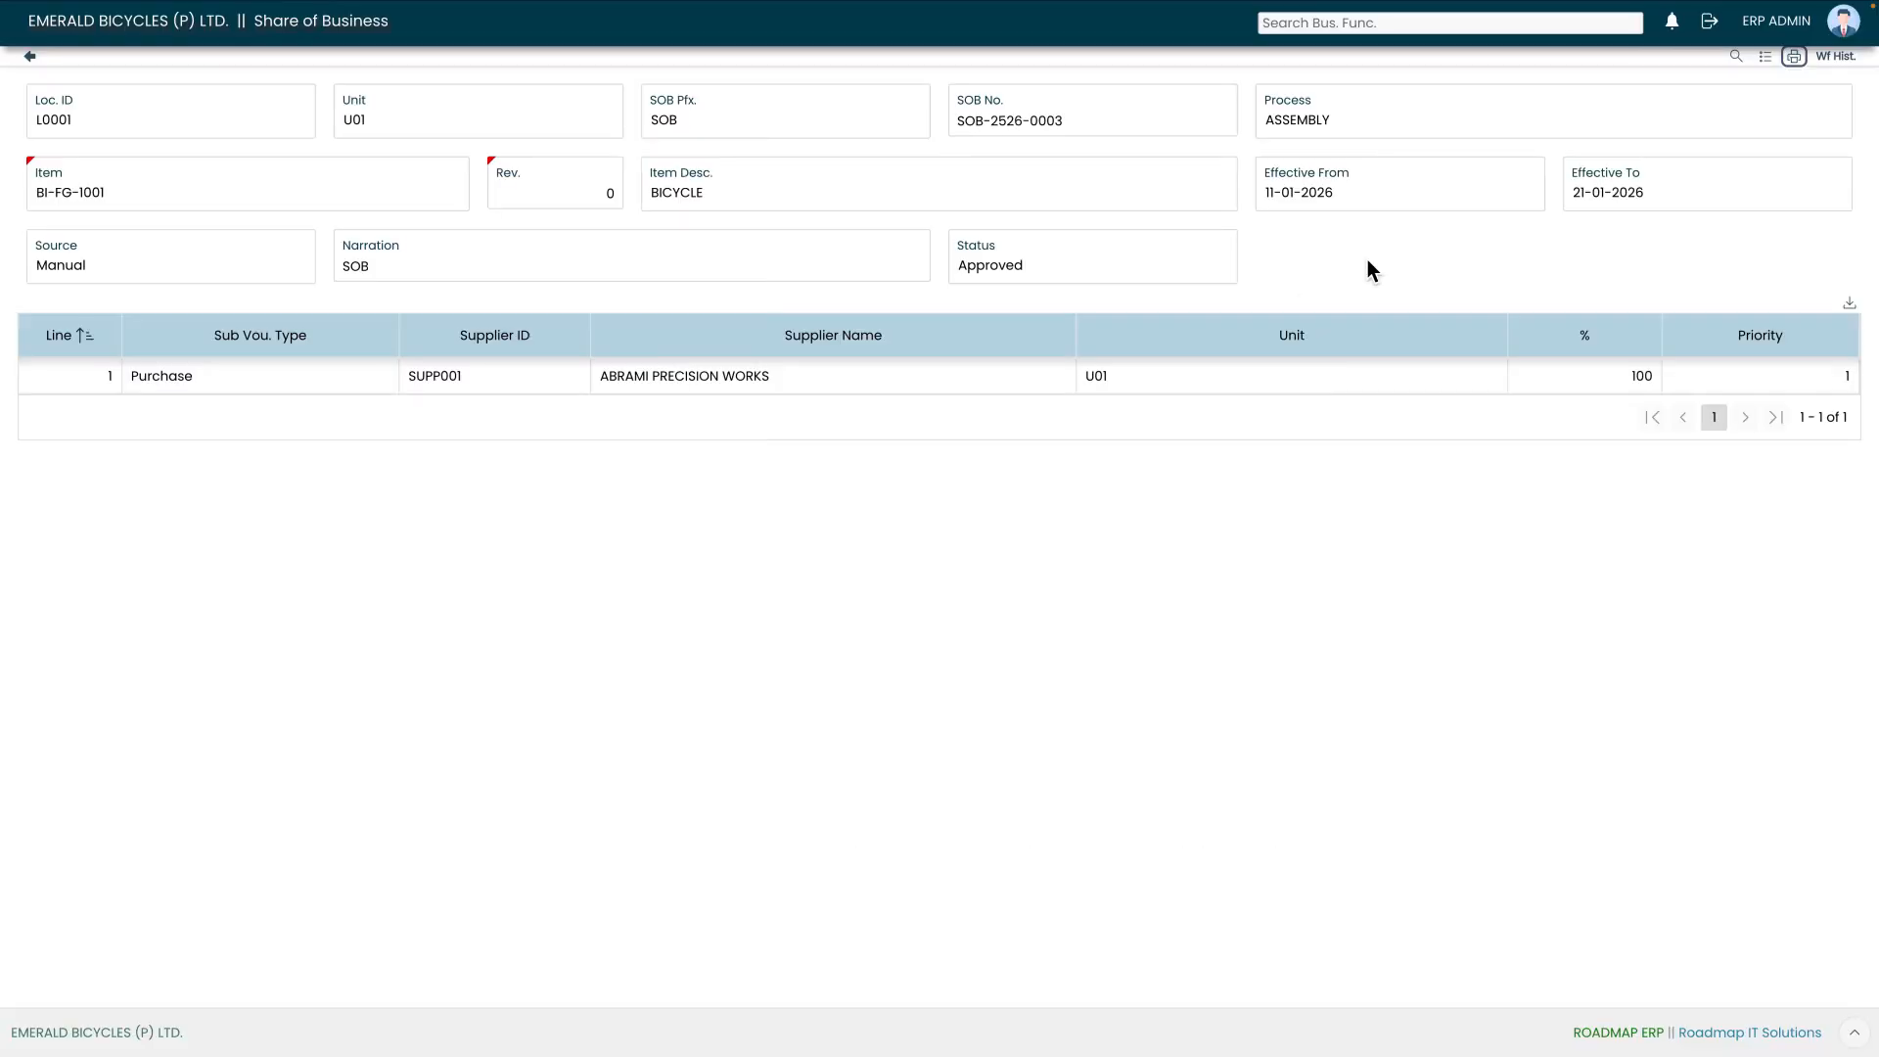